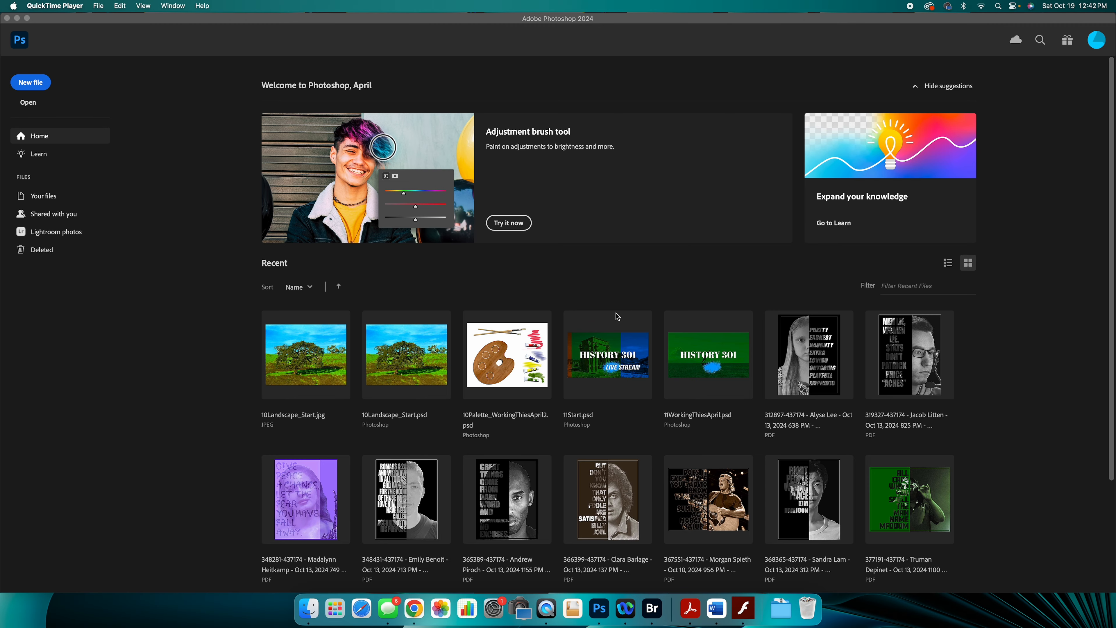
# - Start a new document from the Web Most Common preset, with the width set to 1000 pixels and artboards turned off
pyautogui.click(214, 60)
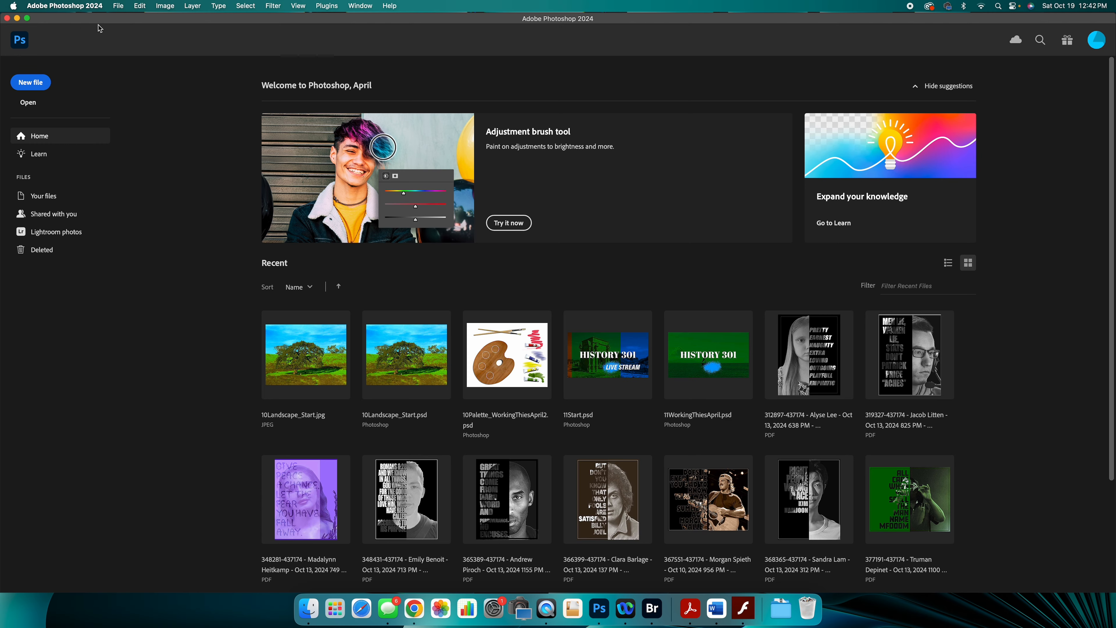
pyautogui.click(118, 6)
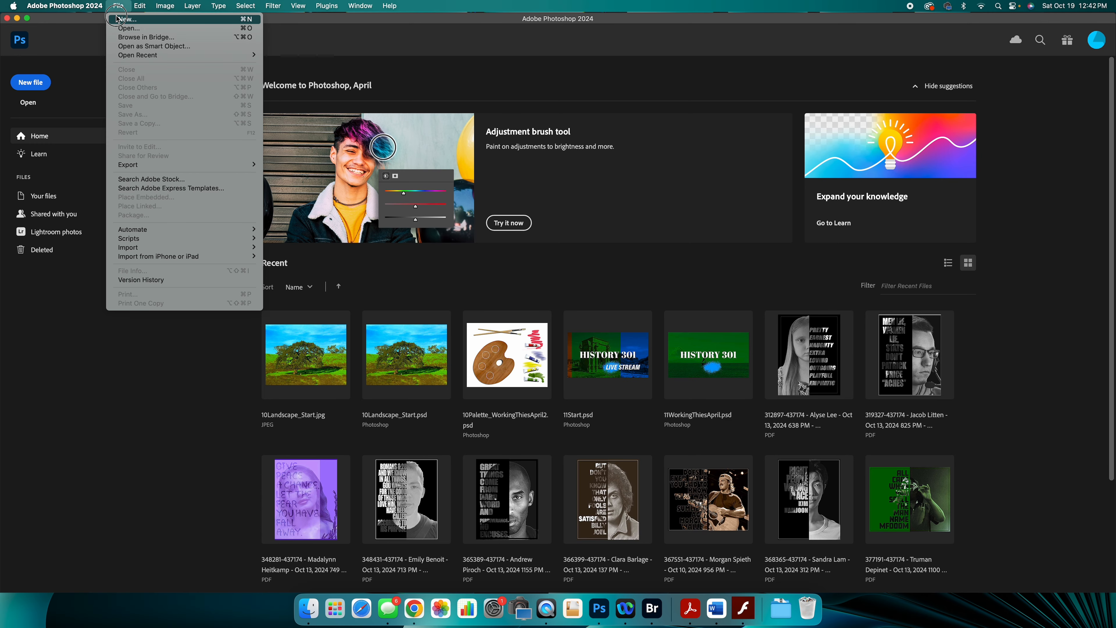
pyautogui.click(127, 19)
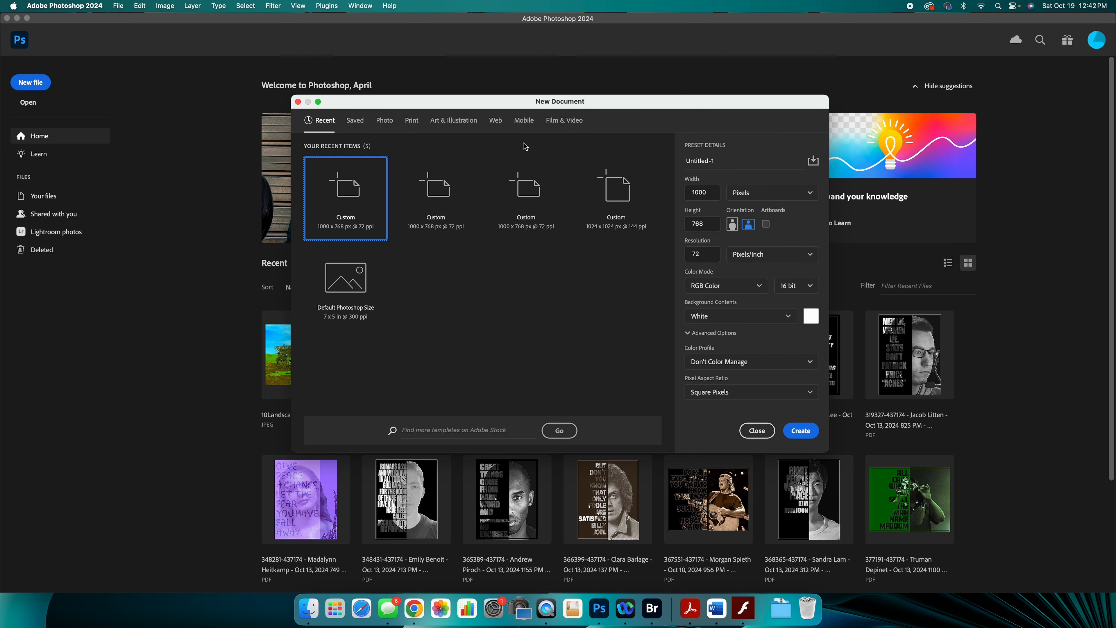
pyautogui.click(499, 123)
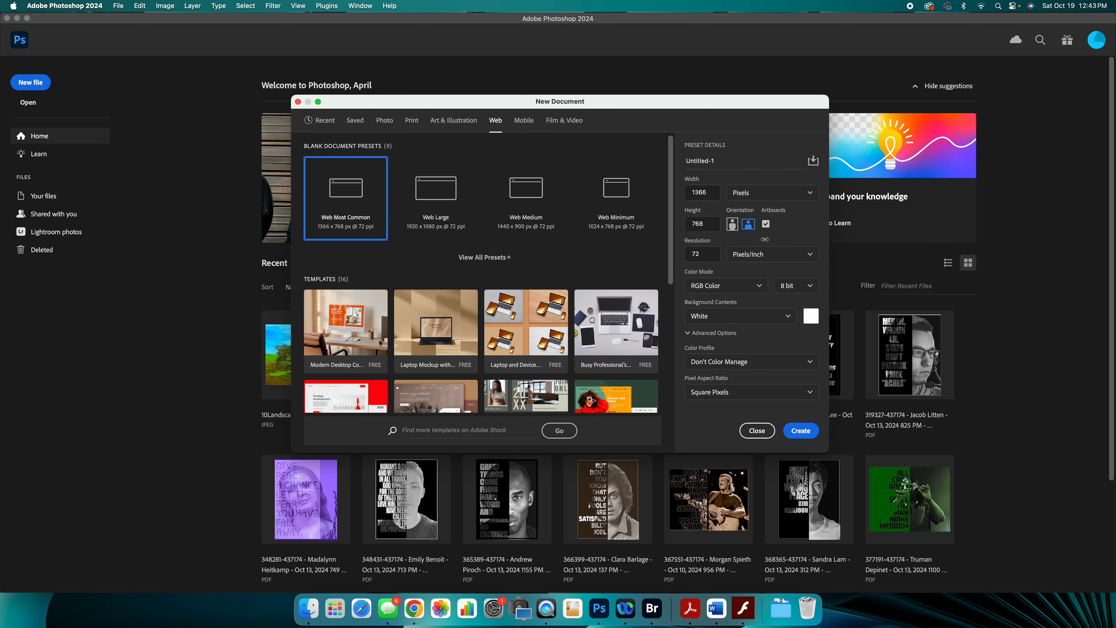
pyautogui.moveTo(713, 192); pyautogui.dragTo(659, 189)
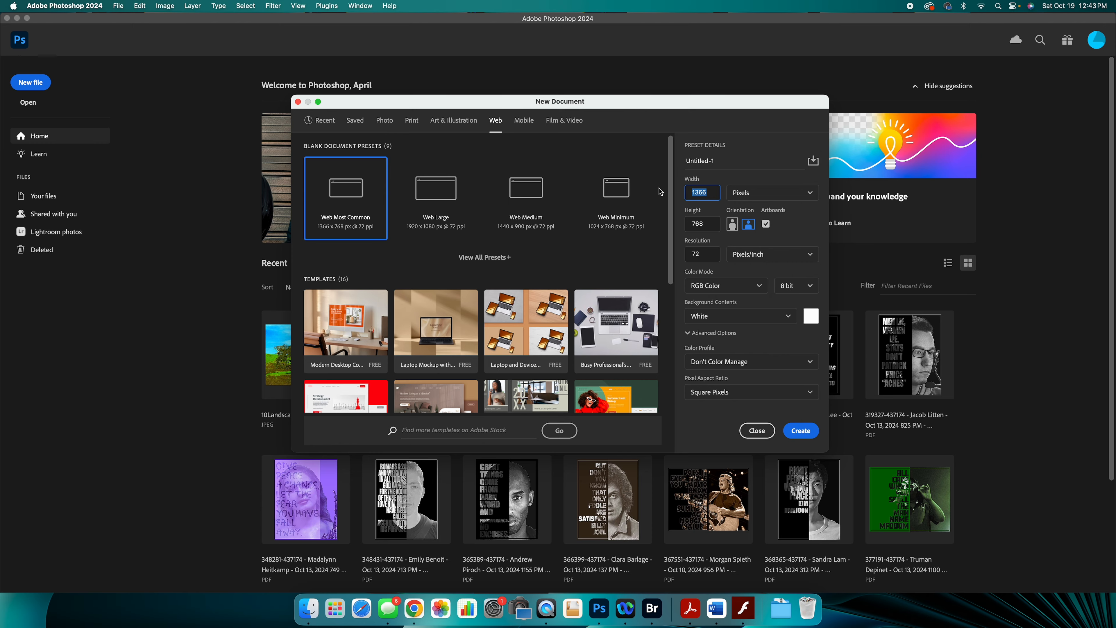
pyautogui.write('1000')
pyautogui.click(765, 223)
# - Set the background contents to Transparent, name the document WSU and create it
pyautogui.click(762, 316)
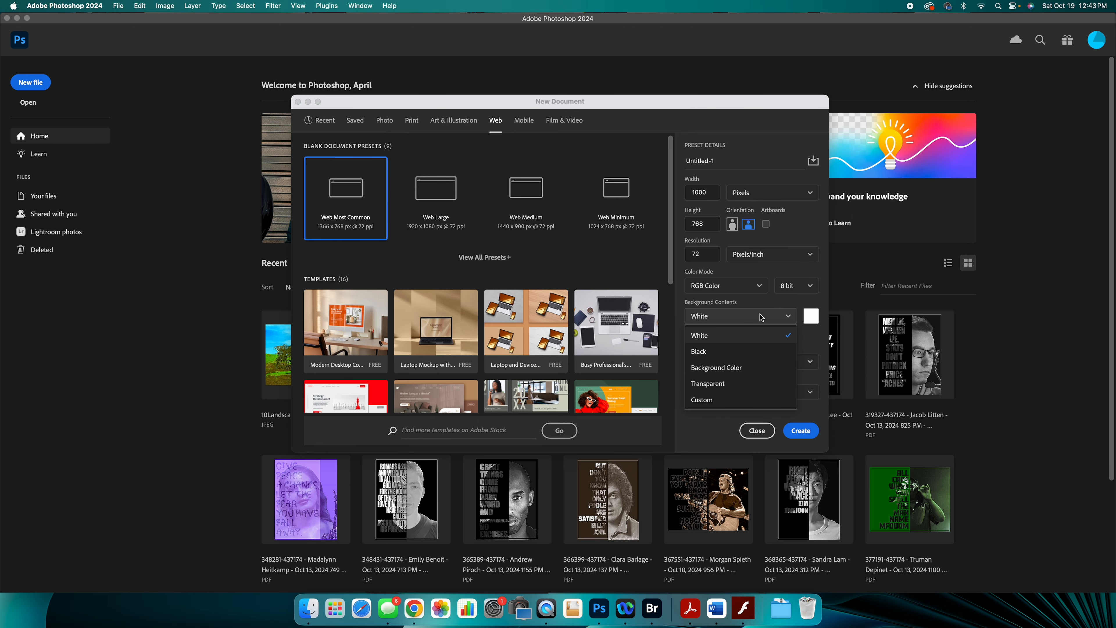
pyautogui.click(760, 341)
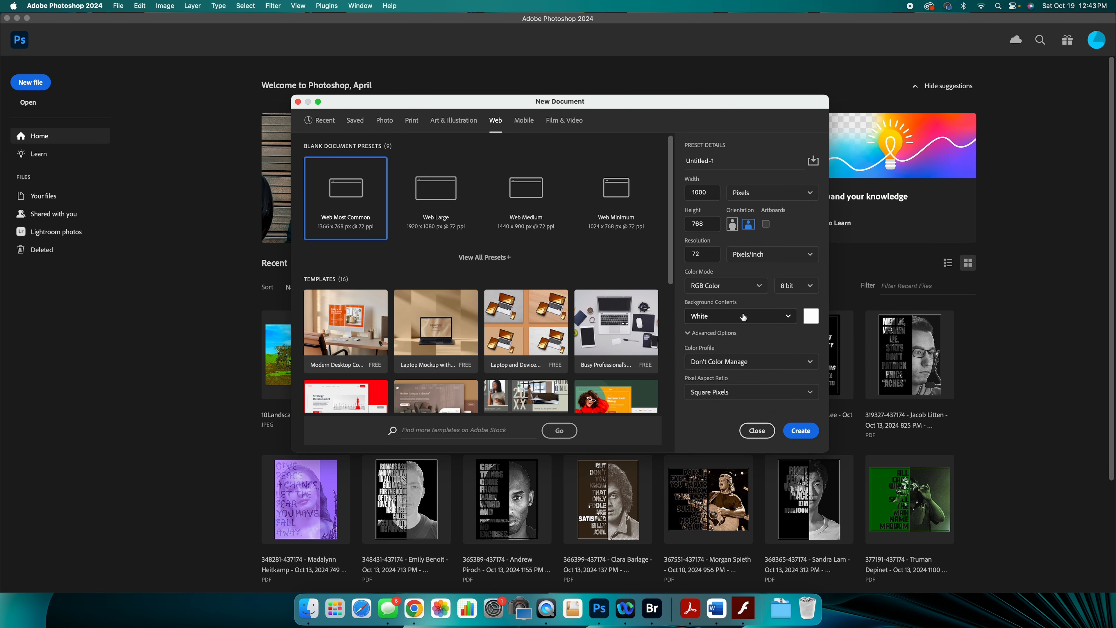
pyautogui.click(744, 316)
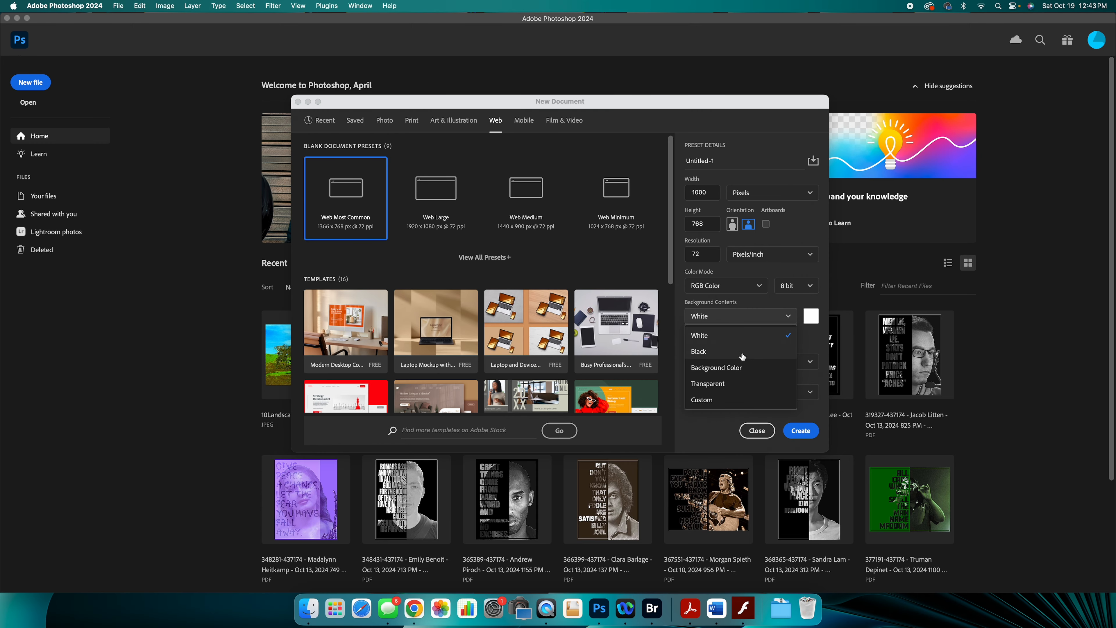
pyautogui.click(742, 385)
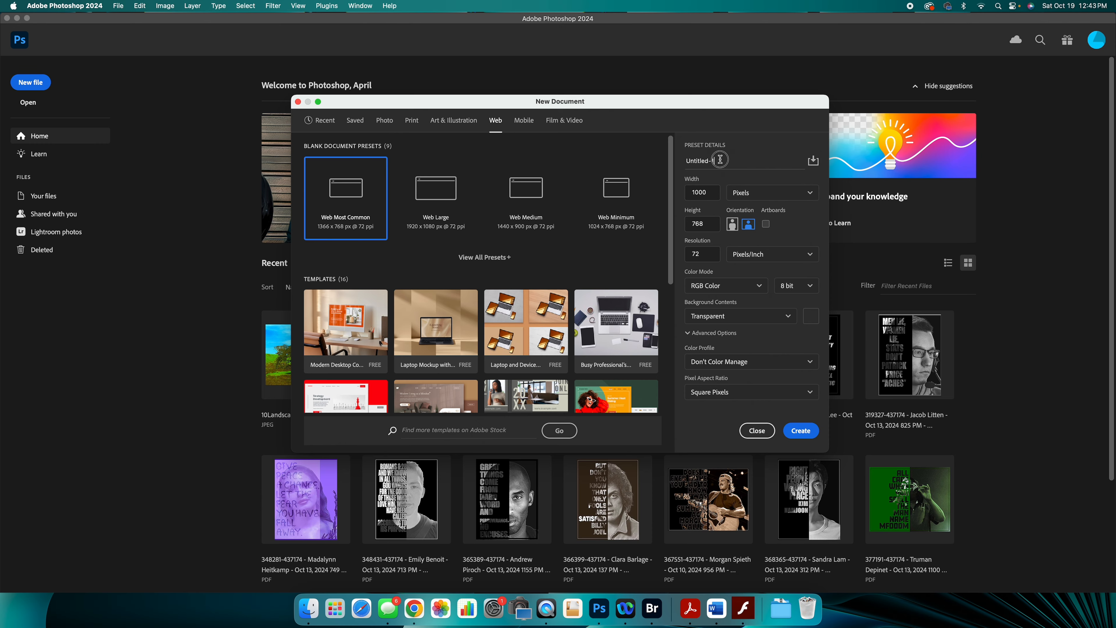
pyautogui.moveTo(719, 160); pyautogui.dragTo(650, 158)
pyautogui.write('wsu')
pyautogui.click(799, 433)
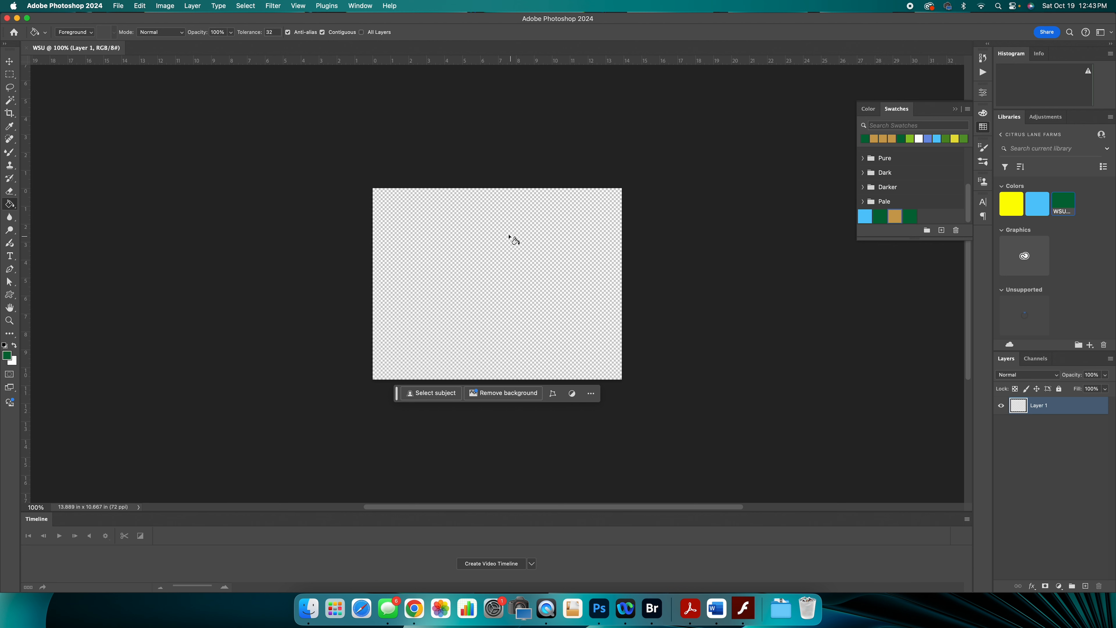
# - Choose the Motion workspace
pyautogui.click(361, 7)
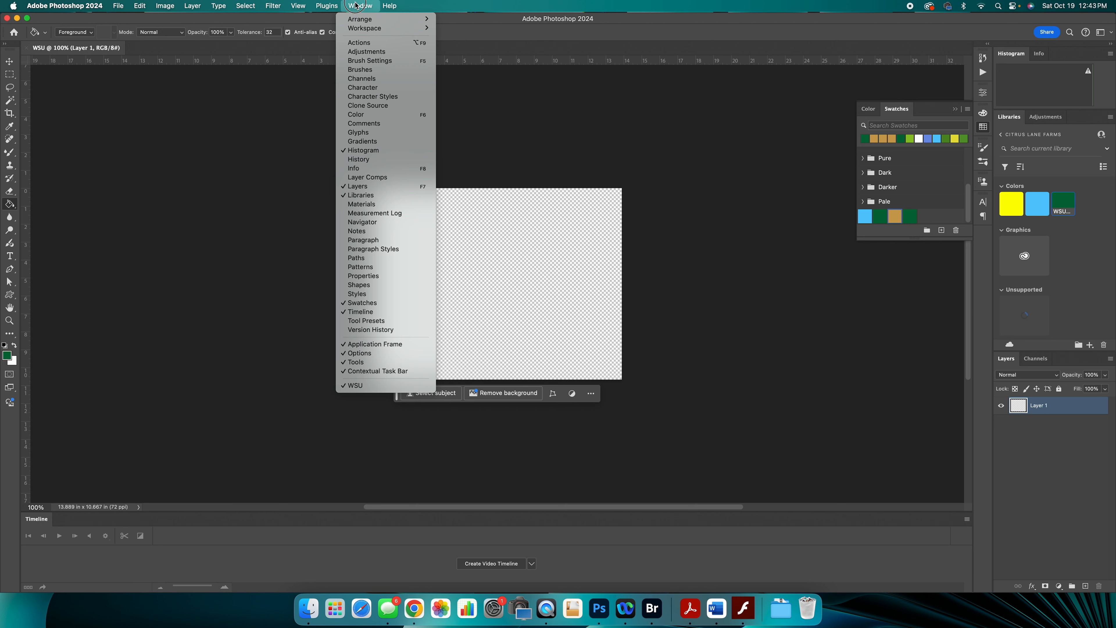
pyautogui.moveTo(358, 29)
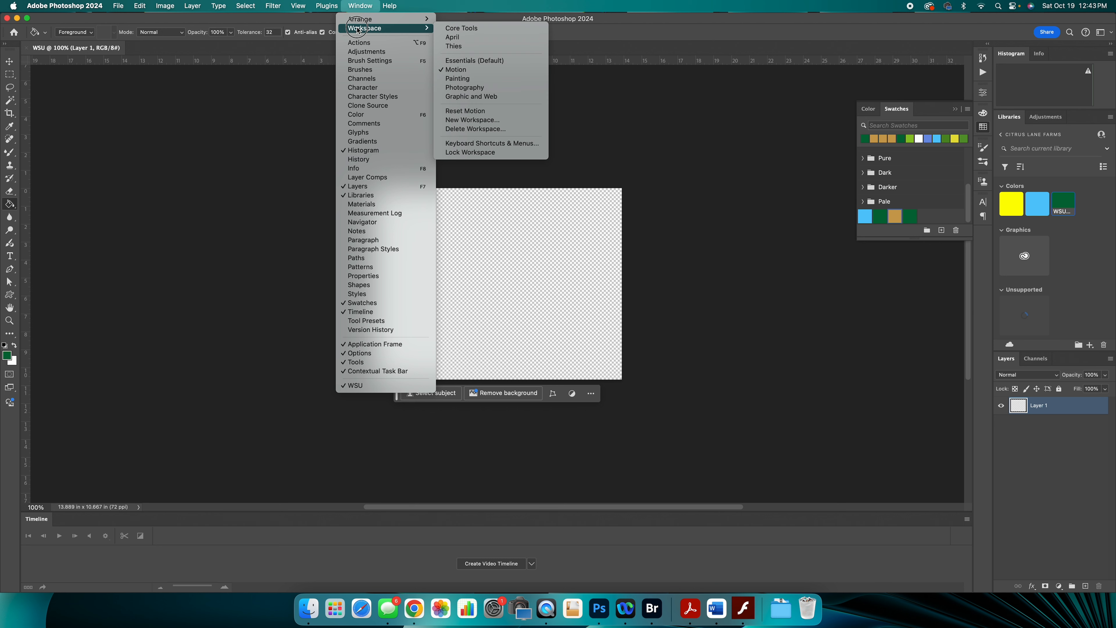
pyautogui.click(465, 70)
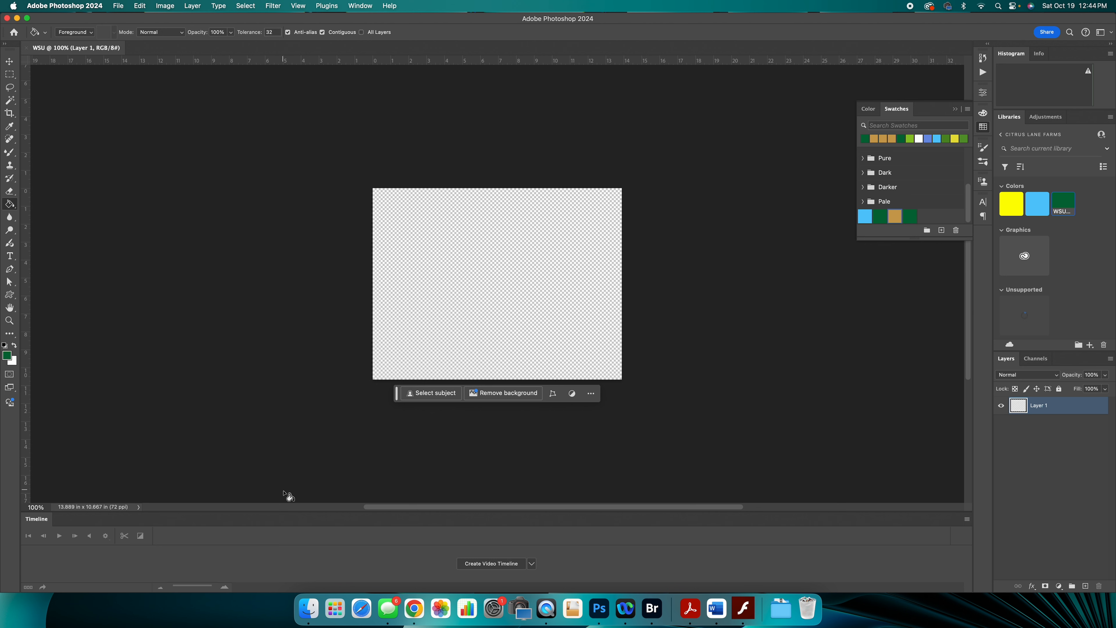
# - Change the timeline's creation option from video timeline to Create Frame Animation
pyautogui.click(372, 6)
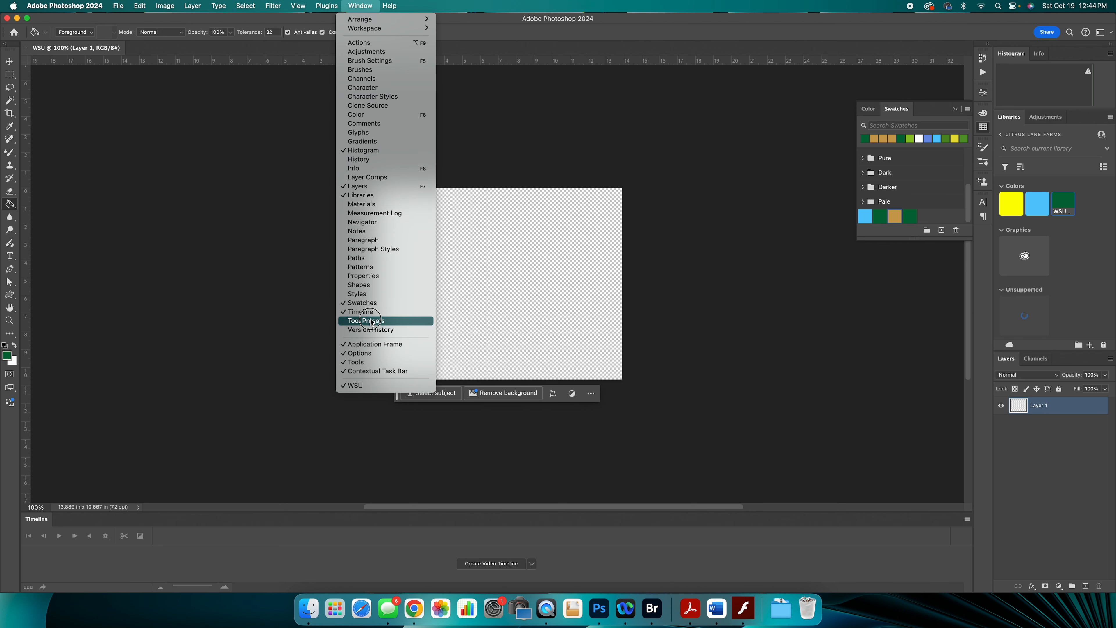
pyautogui.click(500, 564)
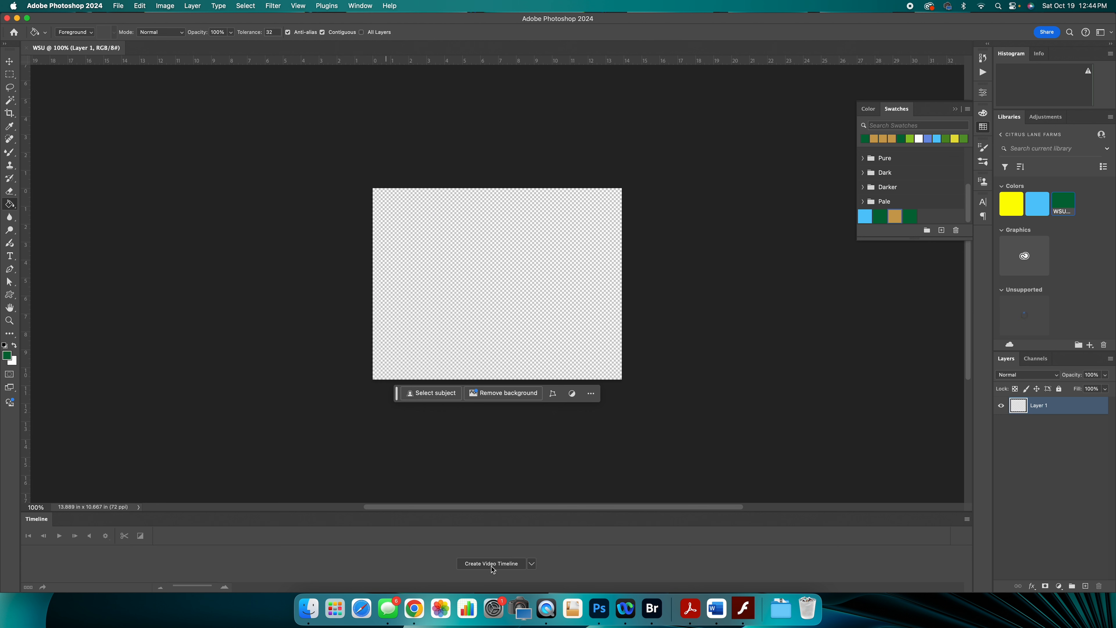
pyautogui.click(531, 564)
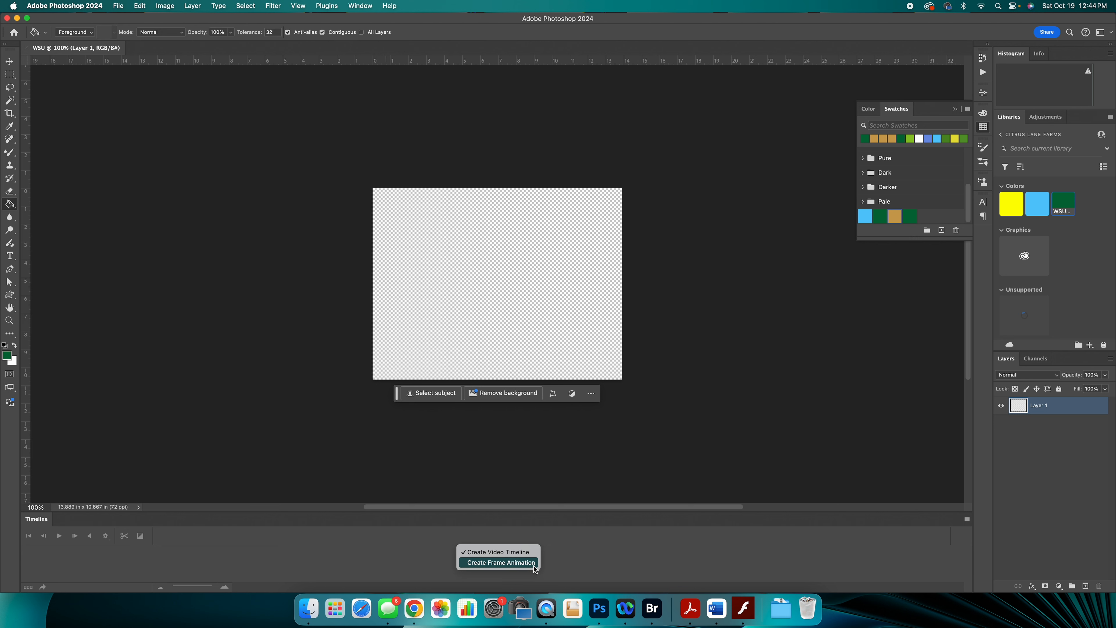
pyautogui.click(534, 565)
pyautogui.click(534, 566)
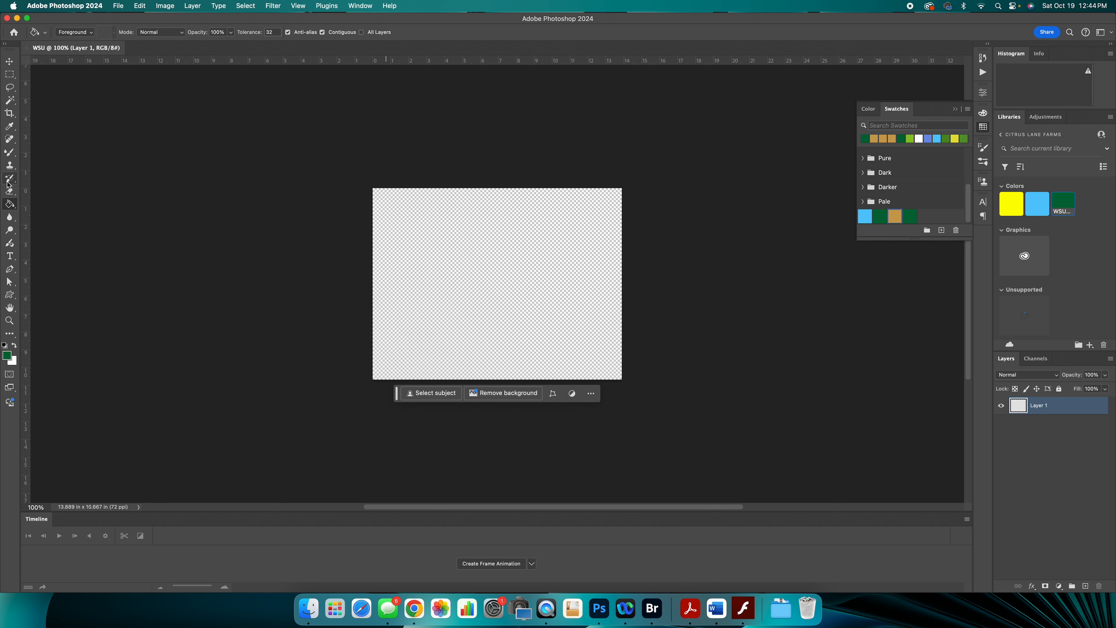
# - Place a line of Impact text on the canvas and set its font size to 500 pt
pyautogui.click(11, 257)
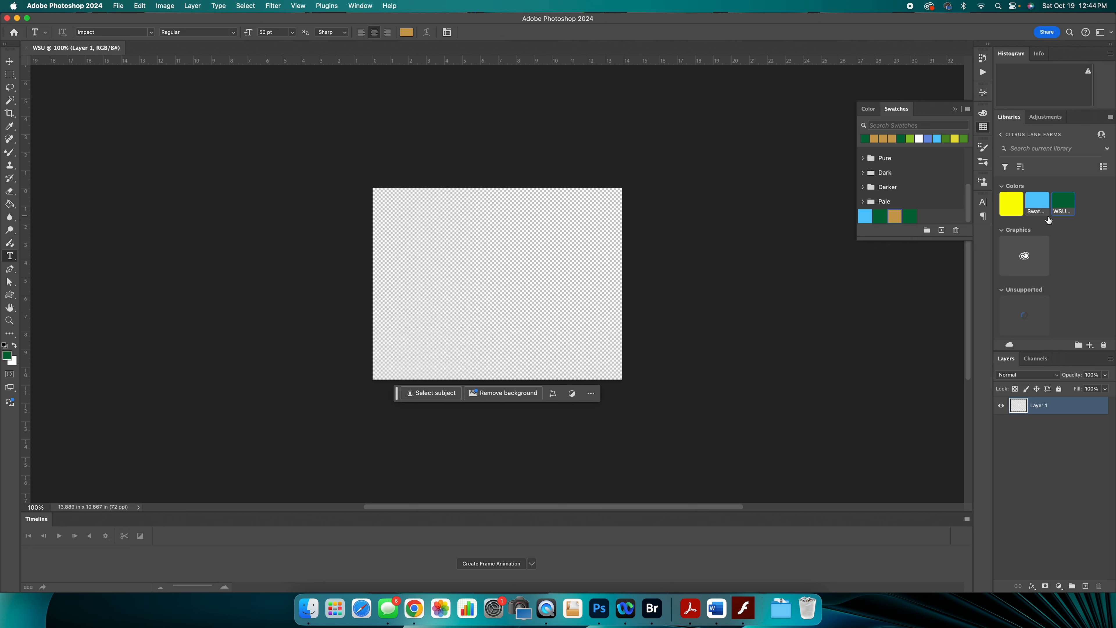
pyautogui.moveTo(1063, 209)
pyautogui.click(286, 32)
pyautogui.write('50')
pyautogui.click(446, 294)
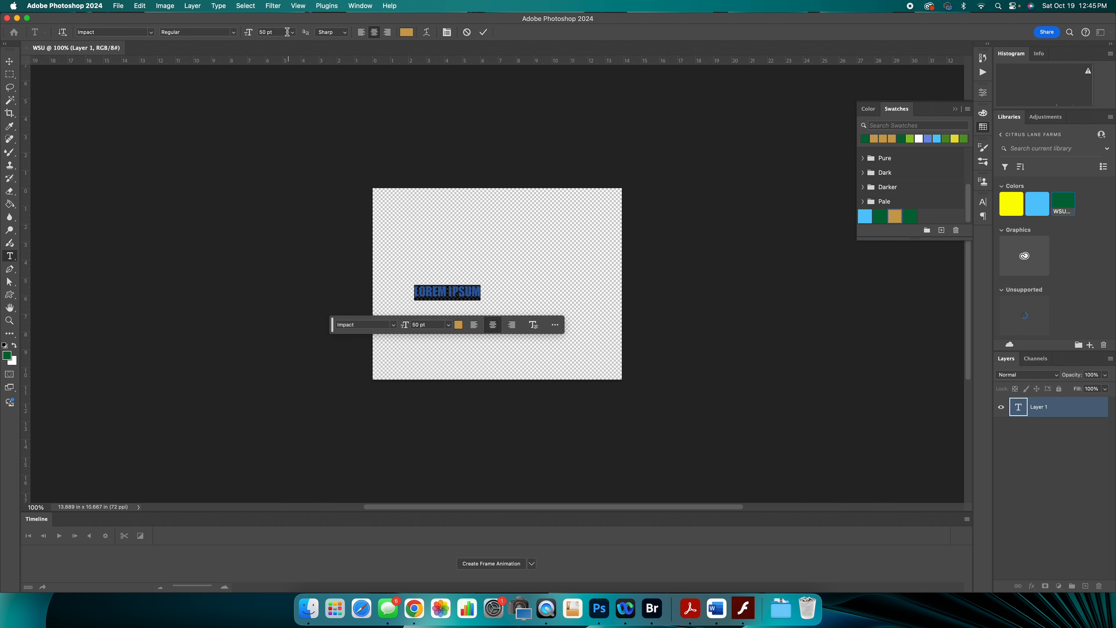
pyautogui.click(265, 31)
pyautogui.write('500')
pyautogui.press('Return')
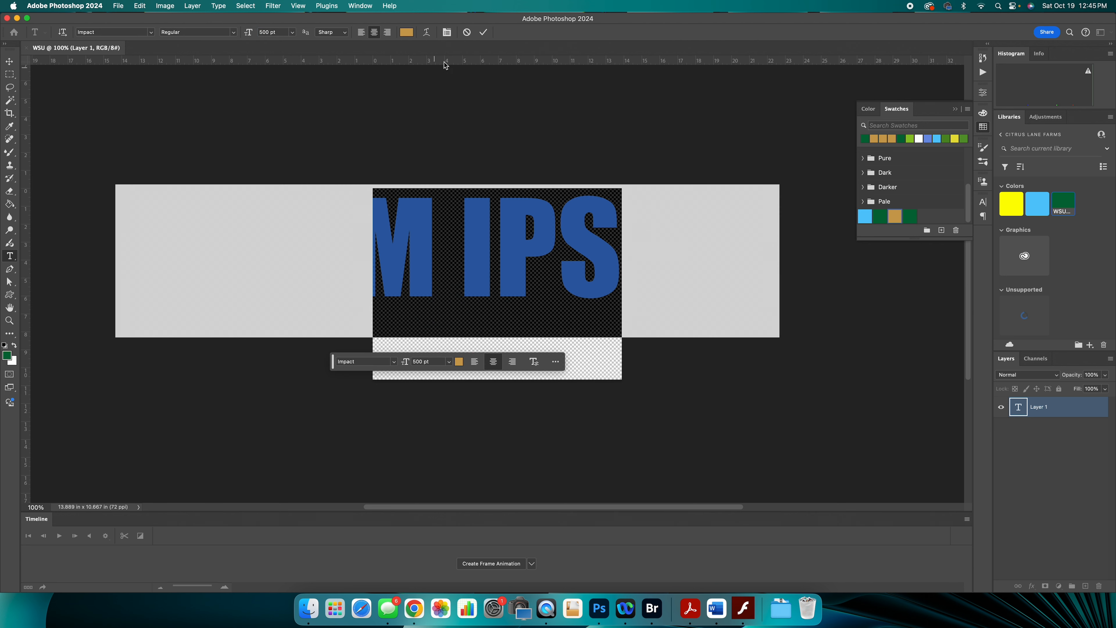
# - Replace the placeholder text with WSU and finish the text edit
pyautogui.click(473, 292)
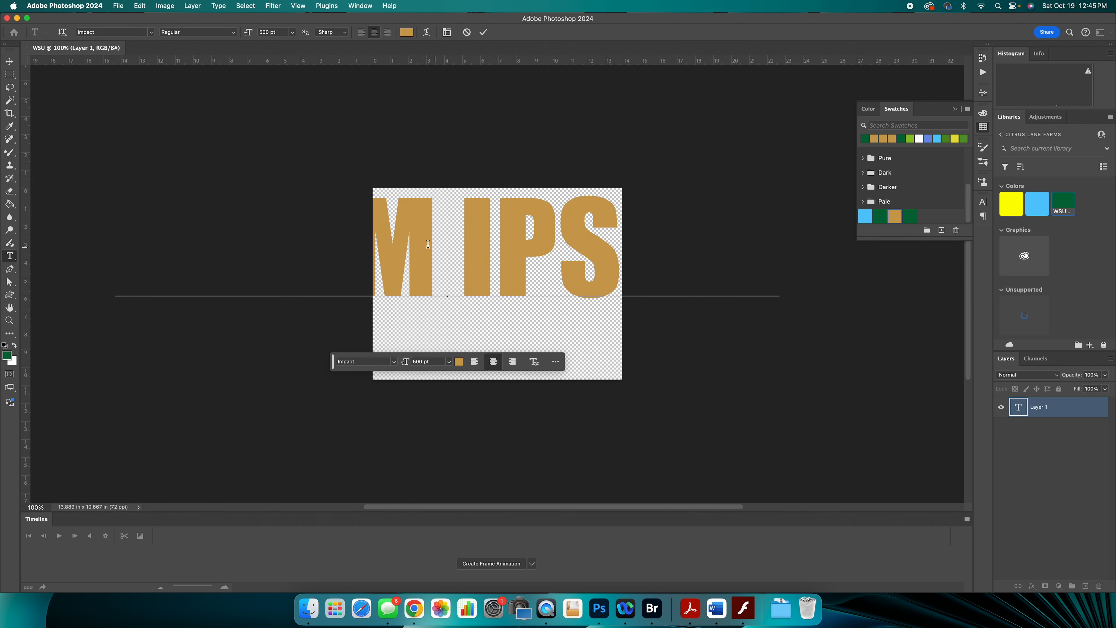
pyautogui.tripleClick(417, 241)
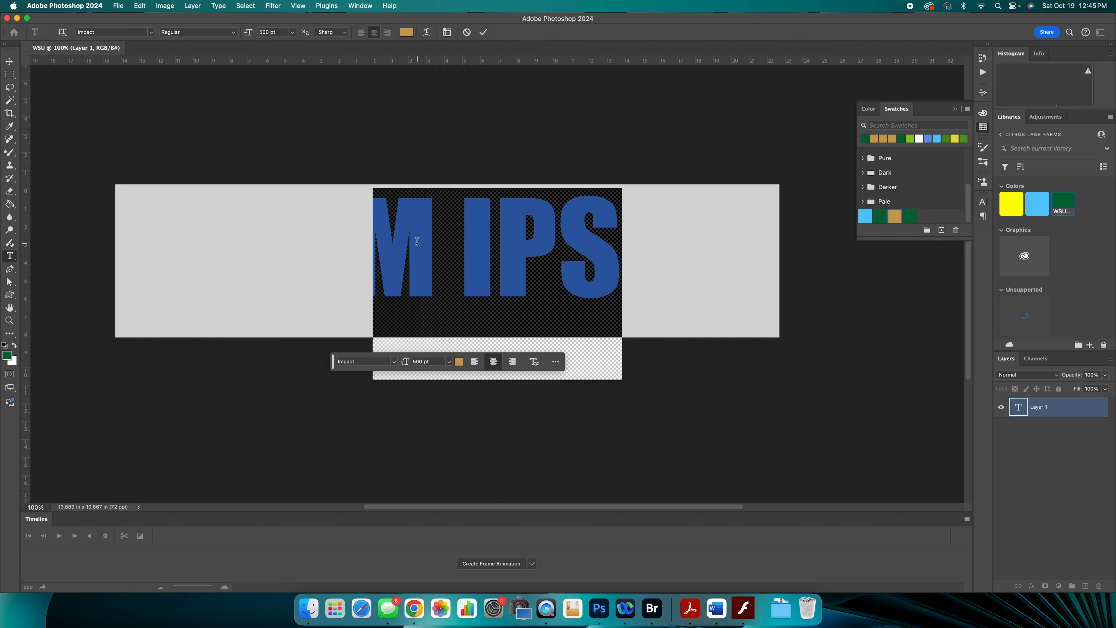
pyautogui.write('WSU')
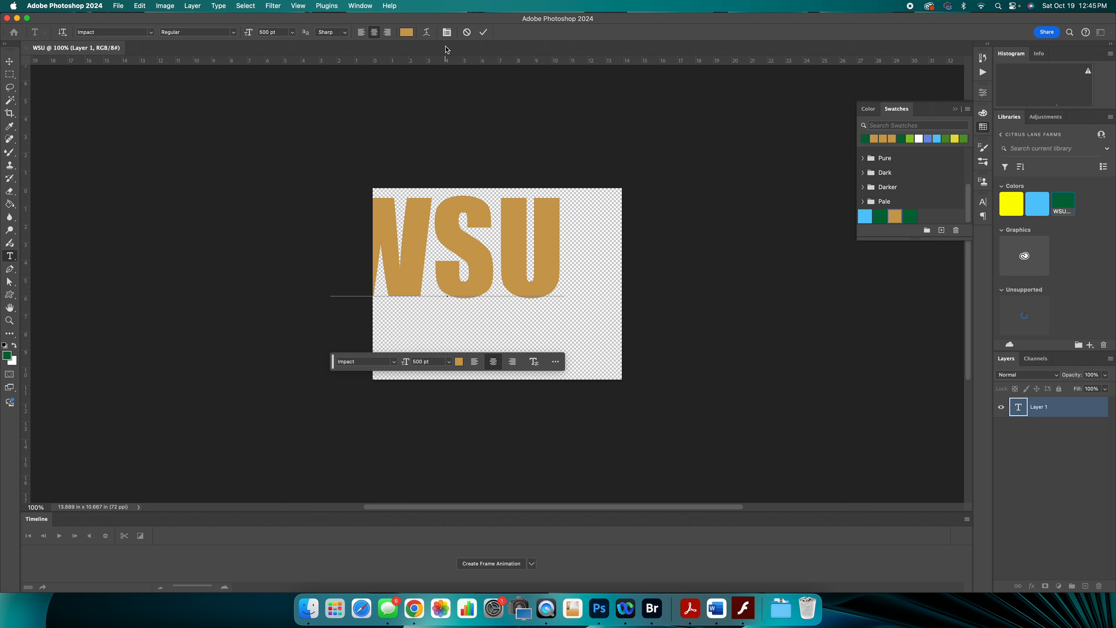
pyautogui.press('Escape')
# - Move the WSU text fully onto the canvas and centre it horizontally and vertically relative to the canvas
pyautogui.press('v')
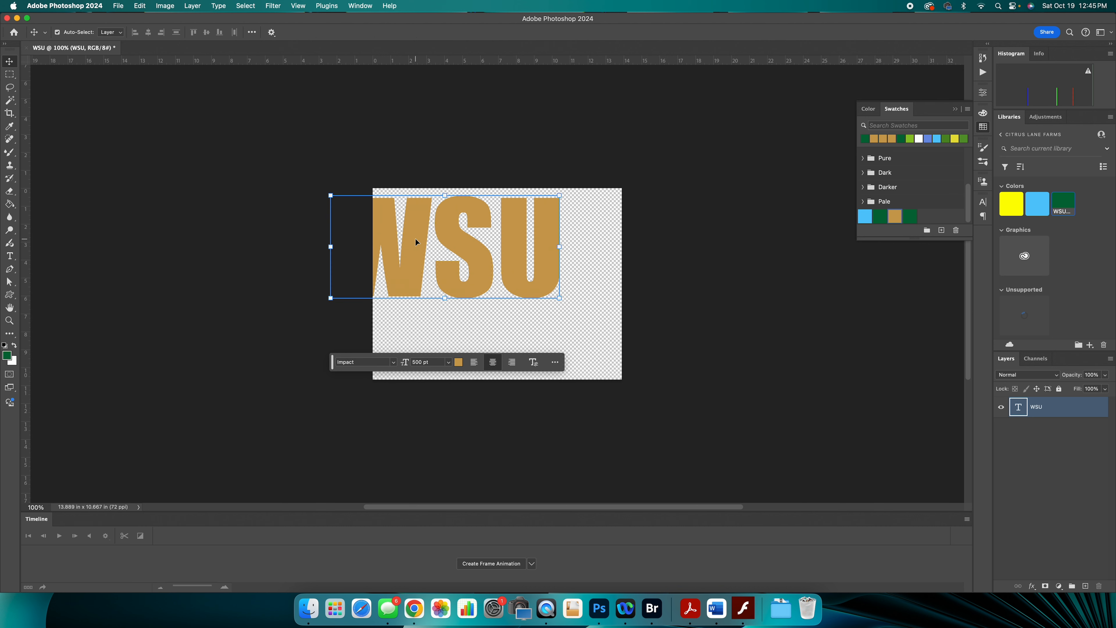
pyautogui.moveTo(406, 267); pyautogui.dragTo(439, 304)
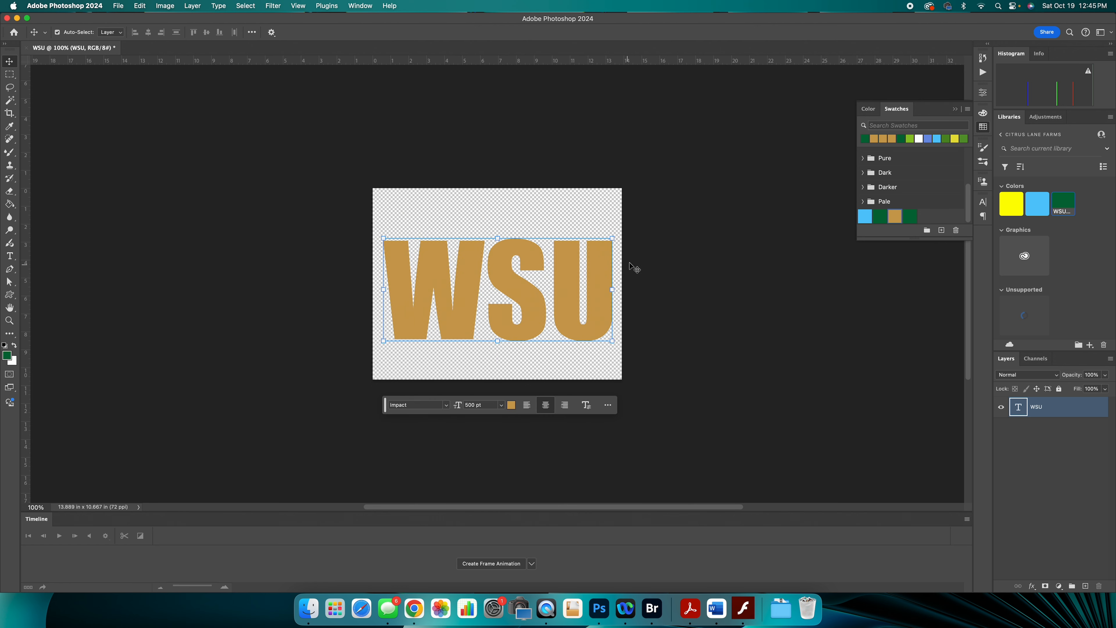
pyautogui.press('super+space')
pyautogui.moveTo(691, 276); pyautogui.dragTo(705, 287)
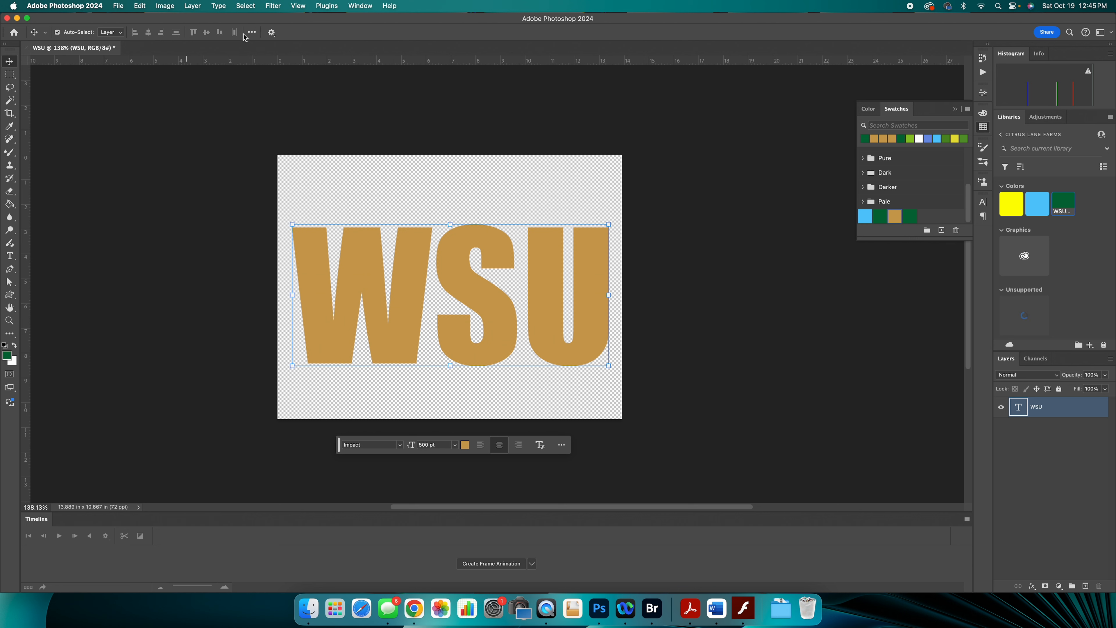
pyautogui.click(251, 32)
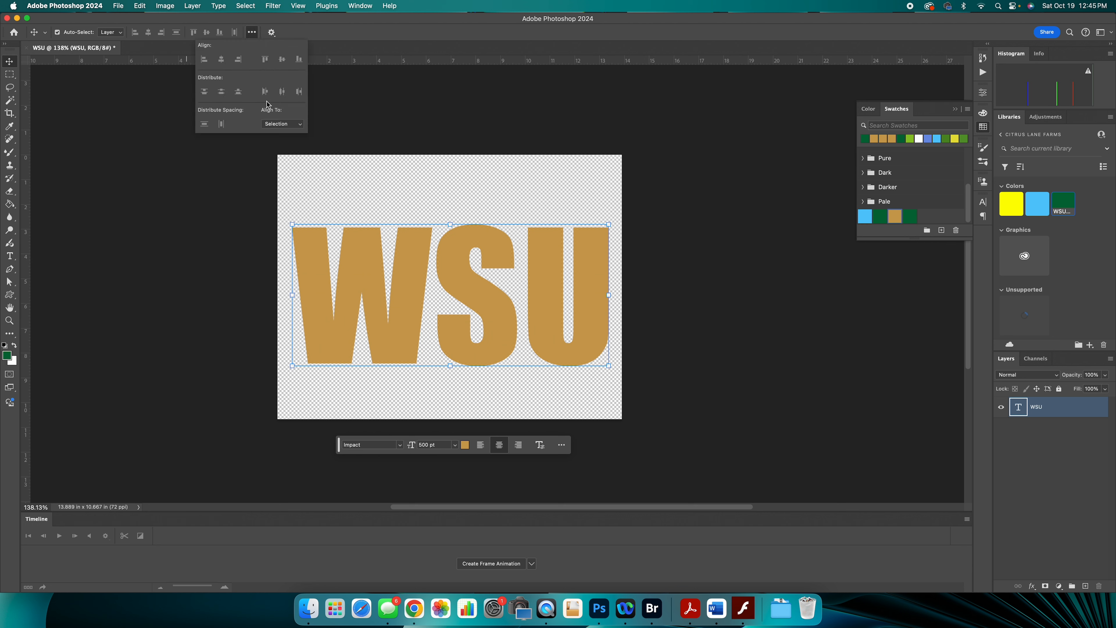
pyautogui.click(271, 122)
pyautogui.click(273, 133)
pyautogui.click(148, 32)
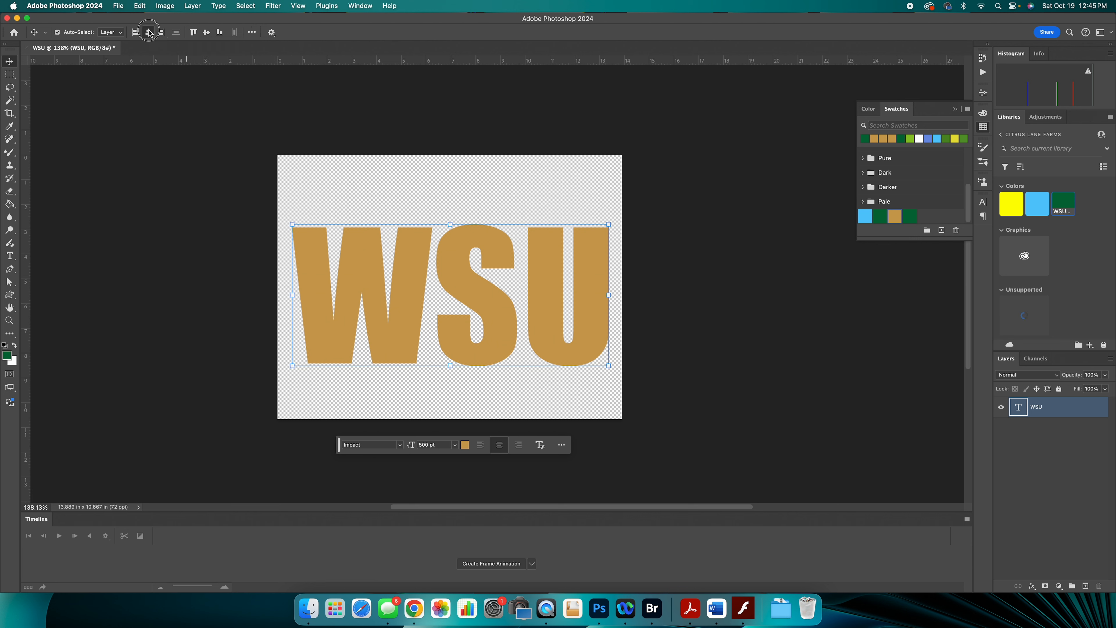
pyautogui.click(209, 35)
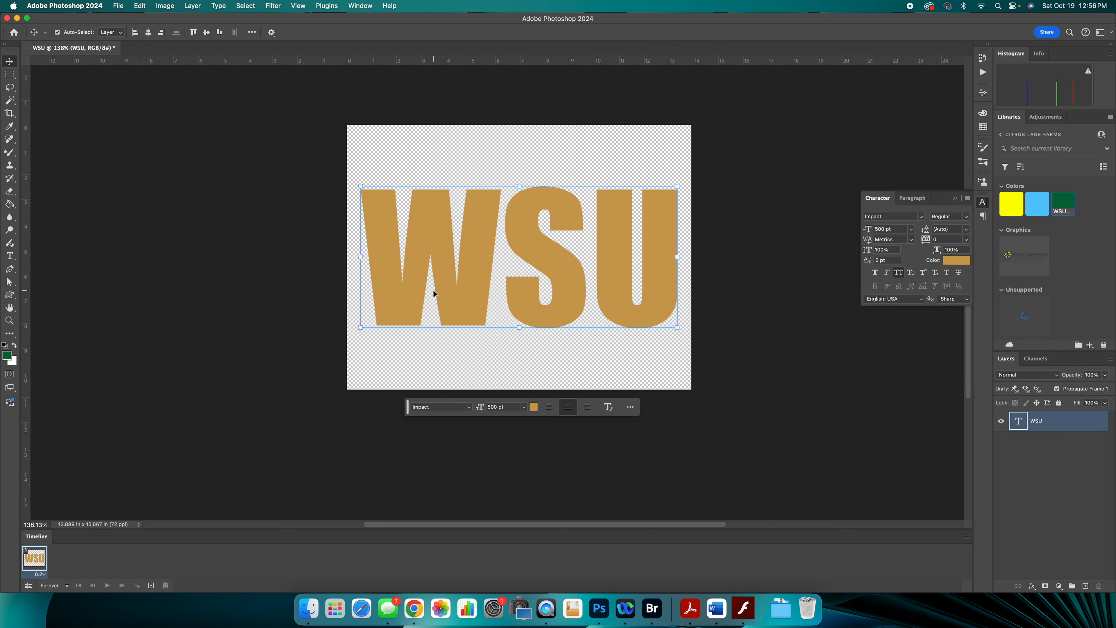
# - Duplicate the WSU text layer and rename the copy W
pyautogui.moveTo(1065, 426); pyautogui.dragTo(1085, 586)
pyautogui.doubleClick(1044, 420)
pyautogui.write('W')
pyautogui.press('Return')
# - Select only the letter W in the W layer's text and set its vertical scale to 50%
pyautogui.doubleClick(427, 245)
pyautogui.click(455, 245)
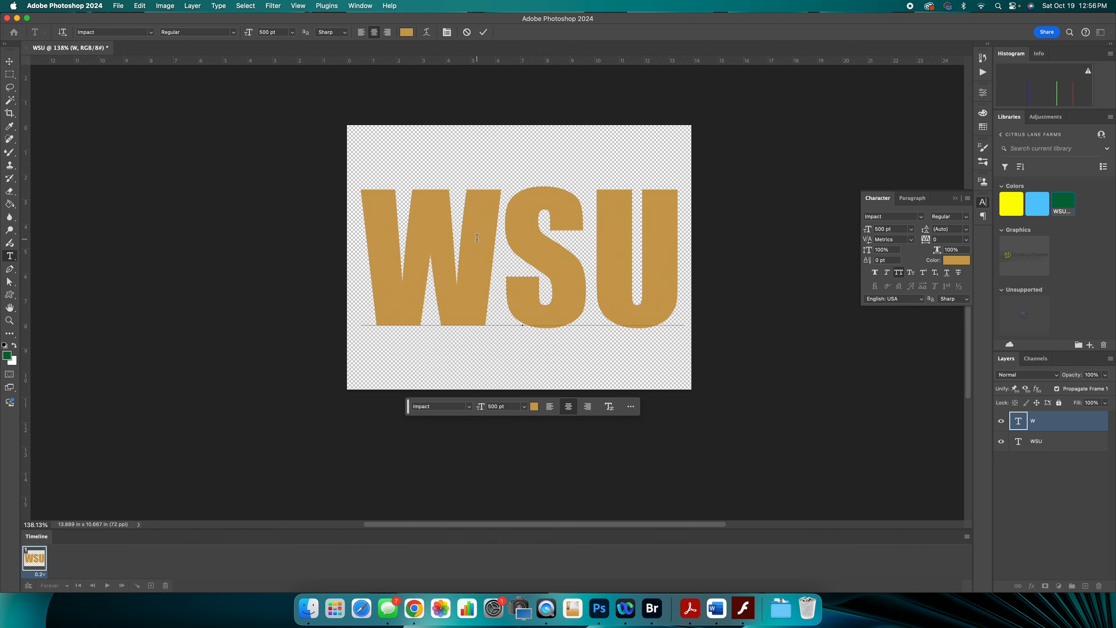
pyautogui.moveTo(433, 236); pyautogui.dragTo(360, 233)
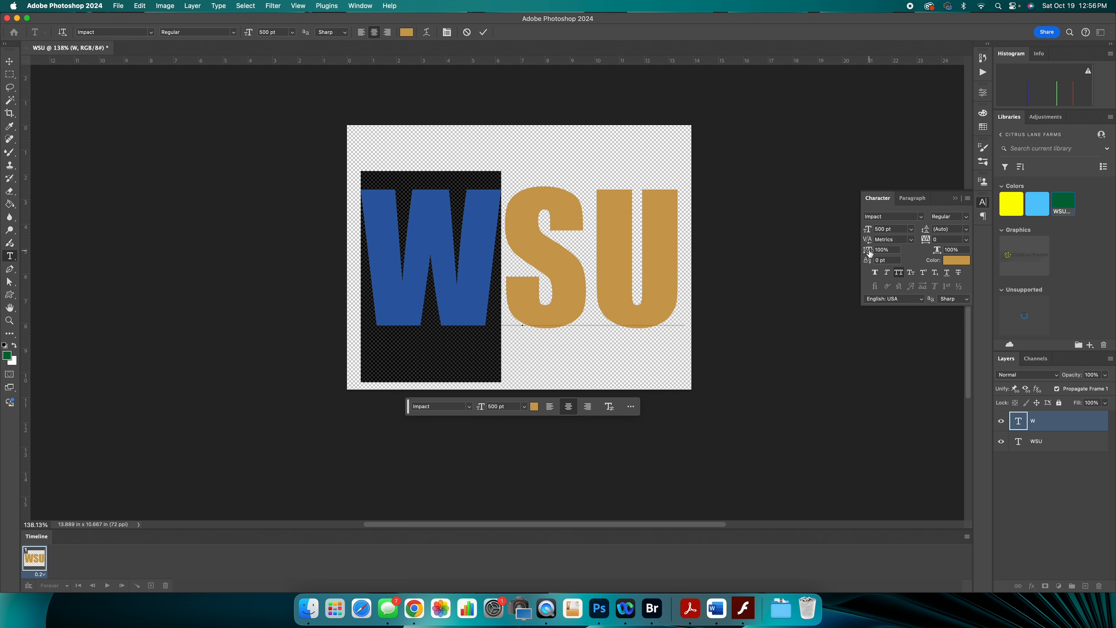
pyautogui.moveTo(869, 251); pyautogui.dragTo(846, 250)
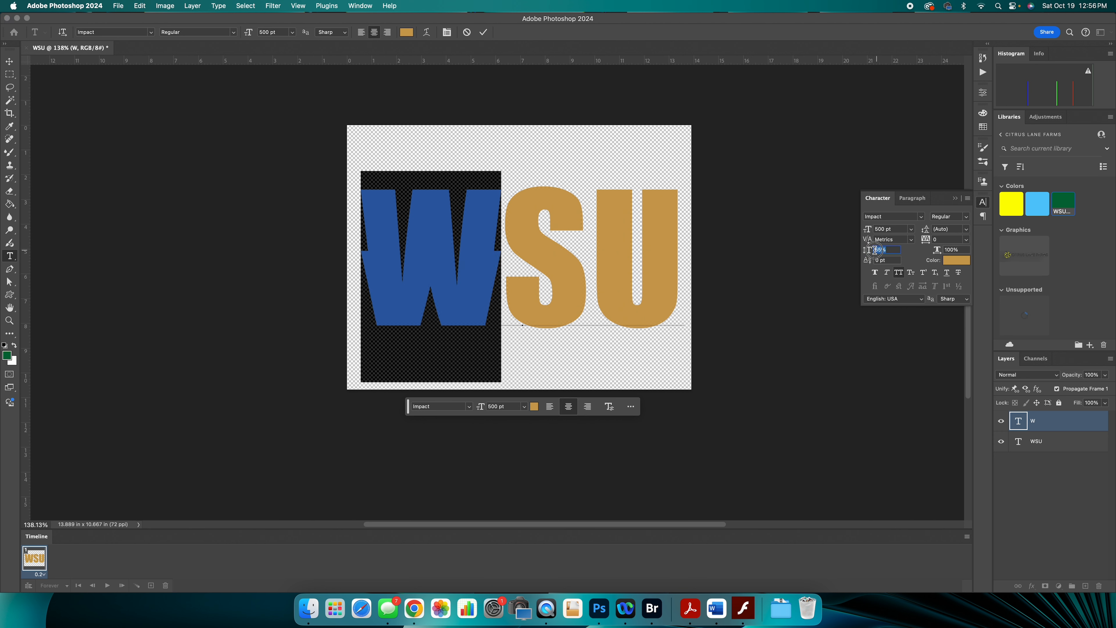
pyautogui.write('50')
# - Set the selected letter W's baseline shift to -80 pt and colour it with the dark green swatch
pyautogui.moveTo(869, 263); pyautogui.dragTo(832, 262)
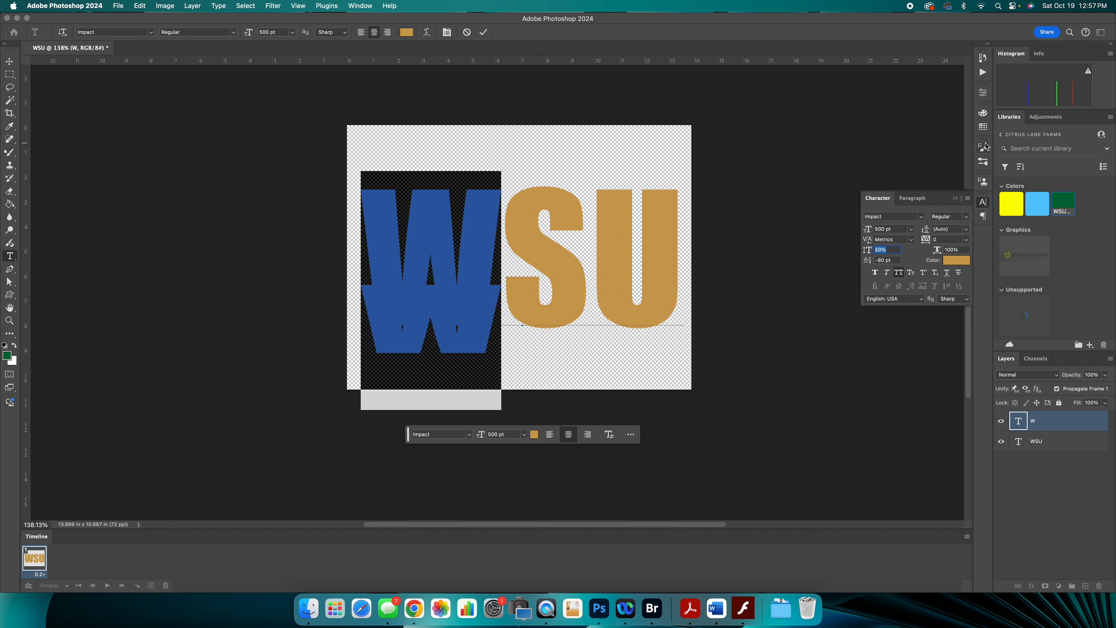
pyautogui.click(984, 128)
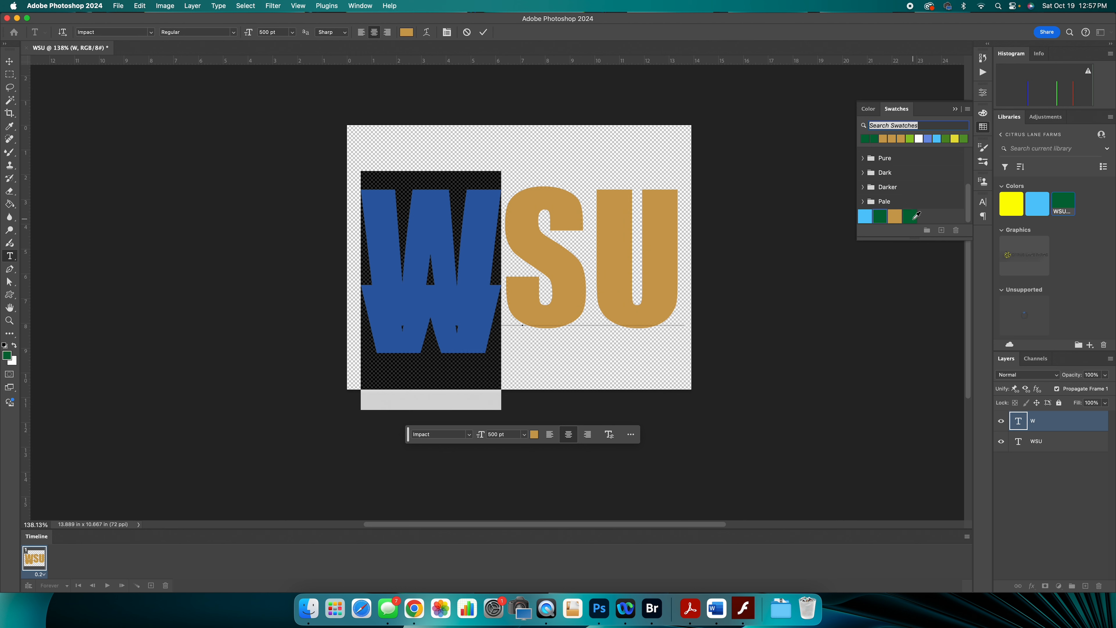
pyautogui.click(865, 140)
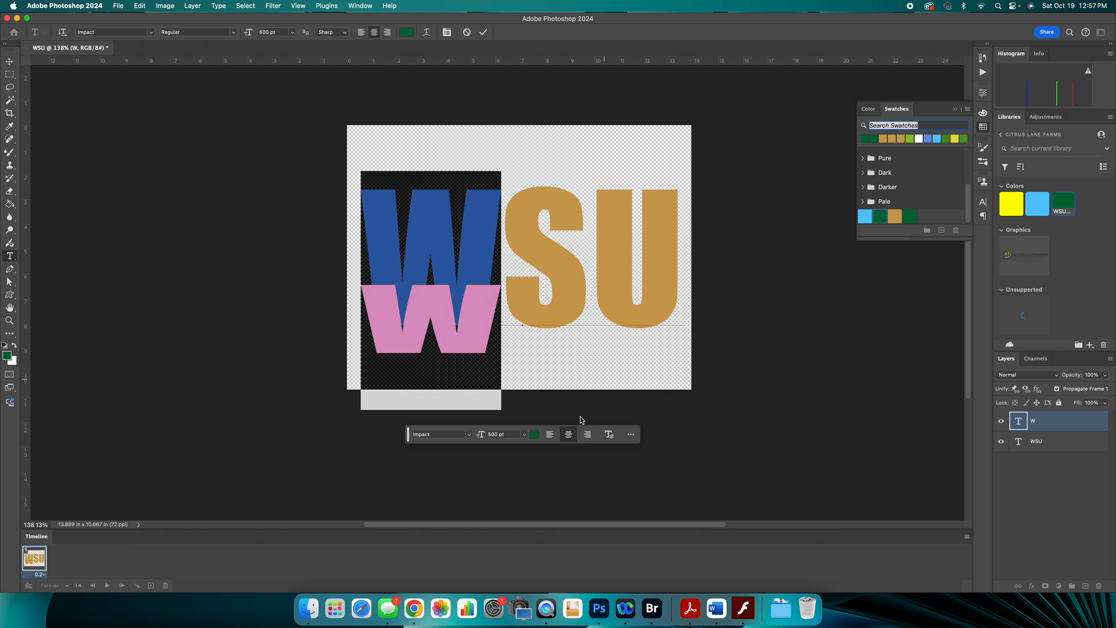
# - Commit the W text edit, then duplicate the W layer and rename the copy S
pyautogui.click(485, 33)
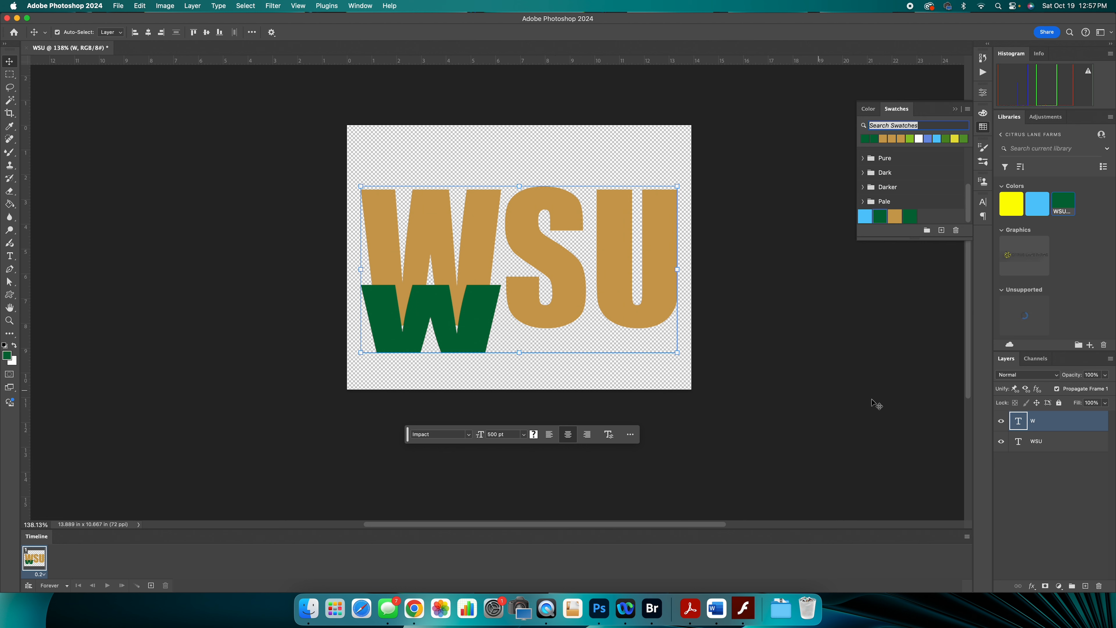
pyautogui.keyDown('shift'); pyautogui.click(1043, 439); pyautogui.keyUp('shift')
pyautogui.click(1050, 429)
pyautogui.moveTo(1085, 421); pyautogui.dragTo(1087, 583)
pyautogui.doubleClick(1043, 421)
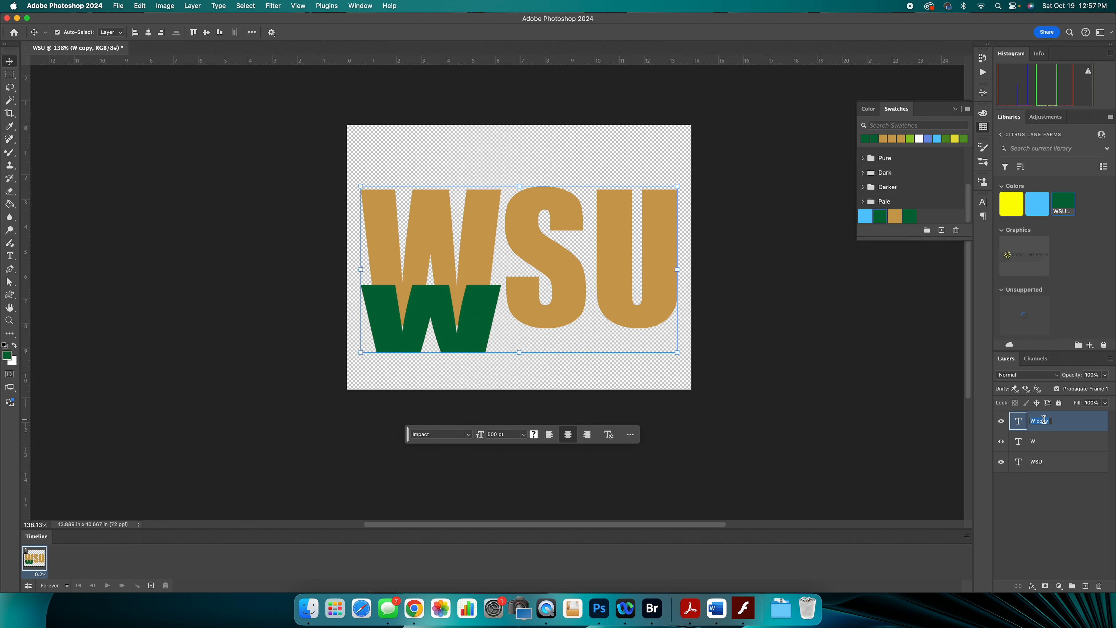
pyautogui.write('S')
pyautogui.press('Return')
# - Select only the letter W in the S layer's text and set its baseline shift to 0 pt and vertical scale to 100%
pyautogui.doubleClick(453, 316)
pyautogui.click(482, 309)
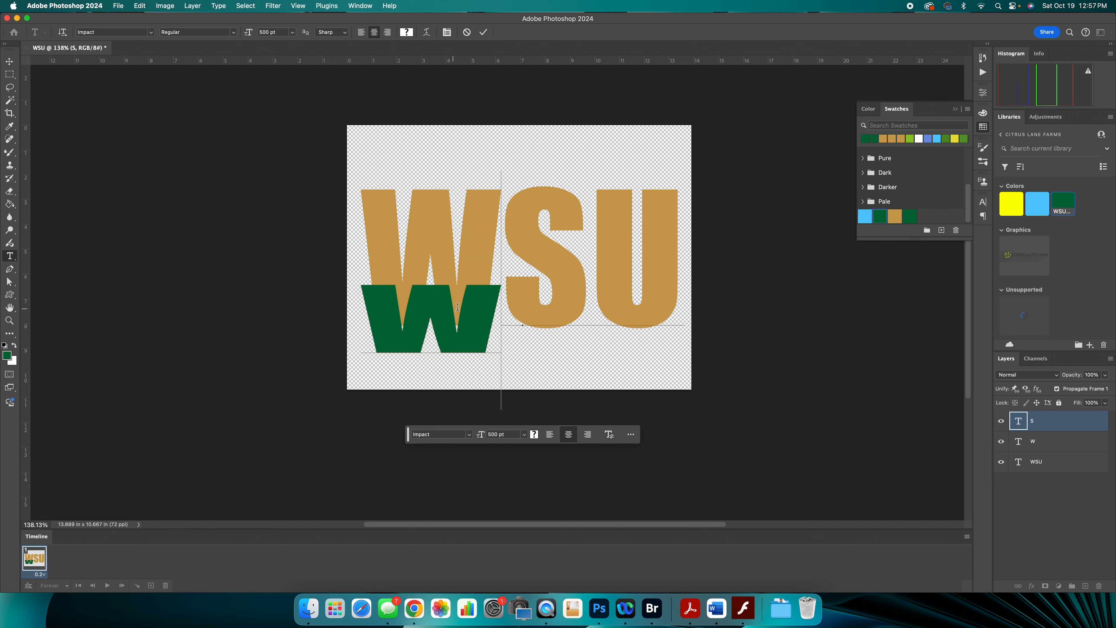
pyautogui.moveTo(482, 309); pyautogui.dragTo(396, 299)
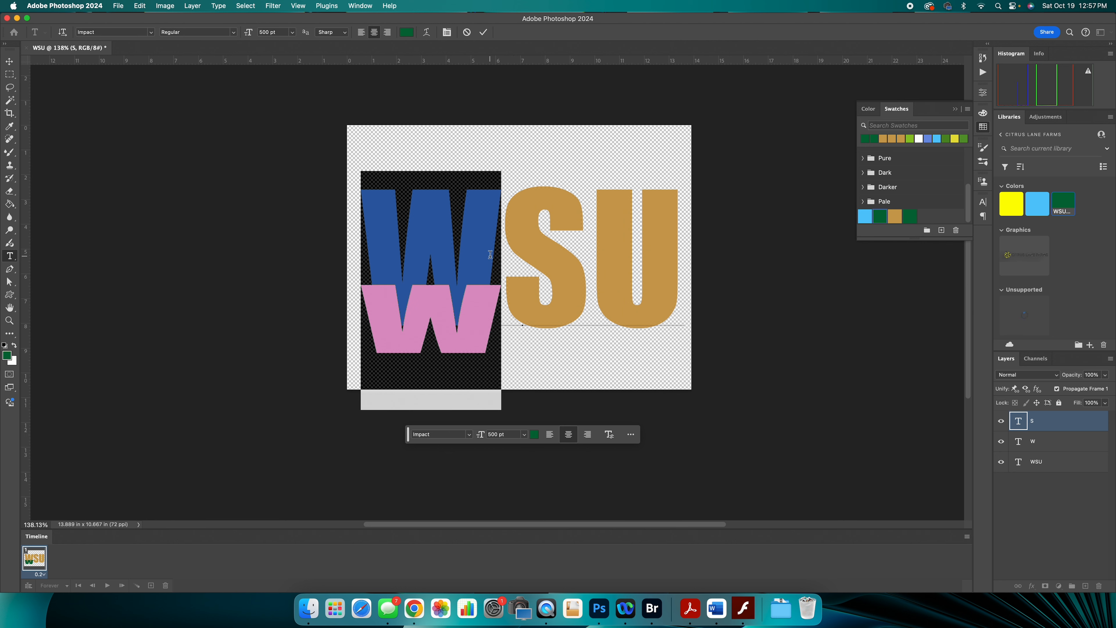
pyautogui.click(982, 203)
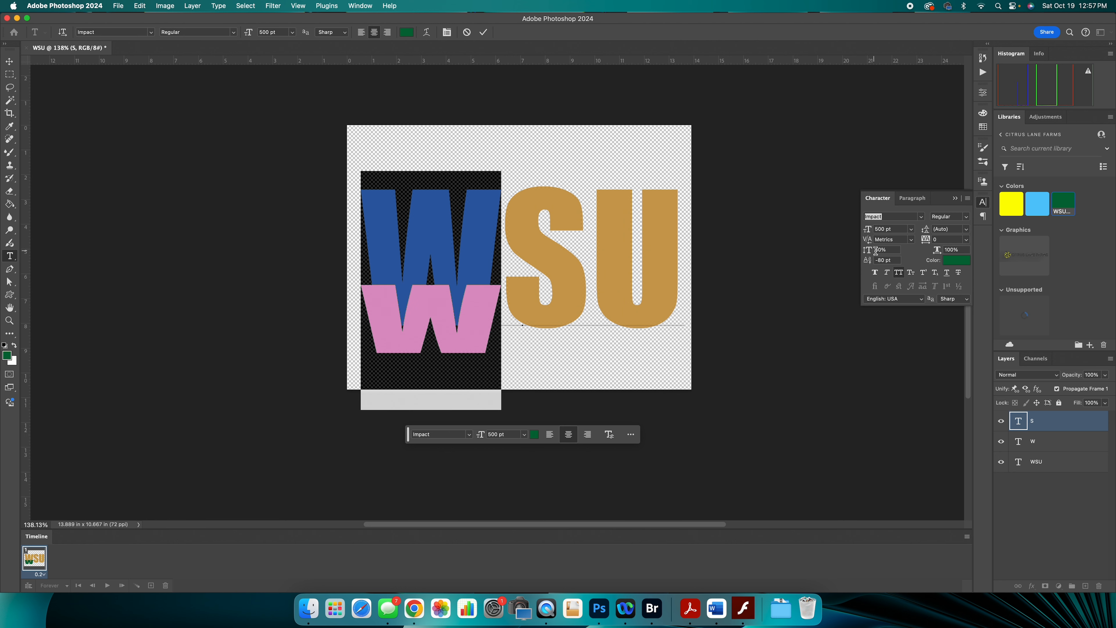
pyautogui.click(889, 260)
pyautogui.write('0')
pyautogui.press('Tab')
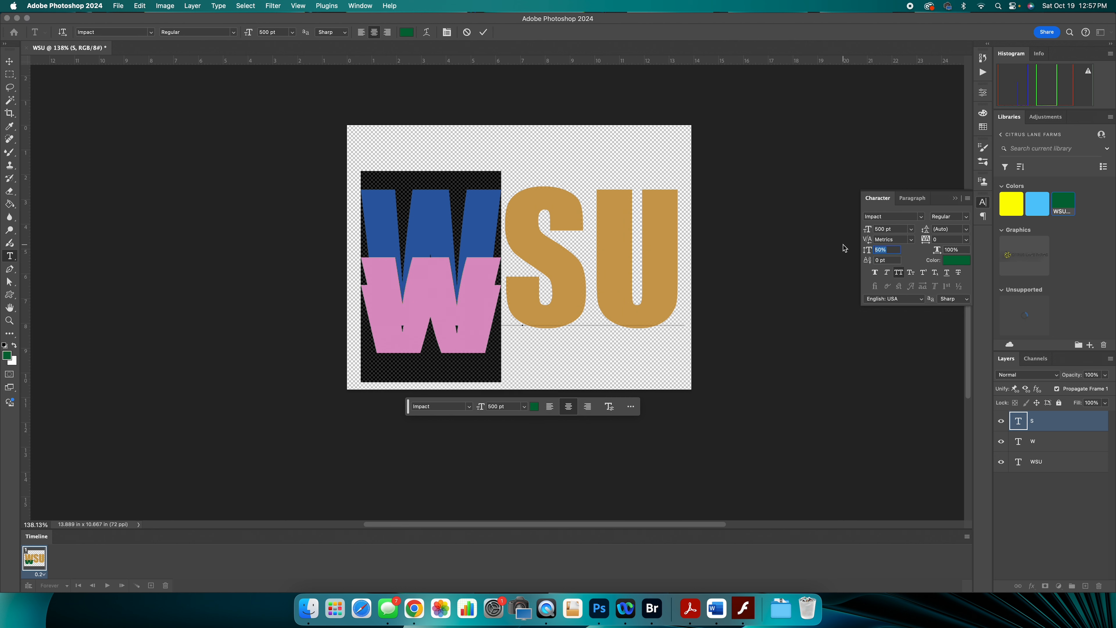
pyautogui.write('100')
pyautogui.press('Tab')
# - Select only the letter S in the S layer's text and colour it with the dark green swatch
pyautogui.click(506, 241)
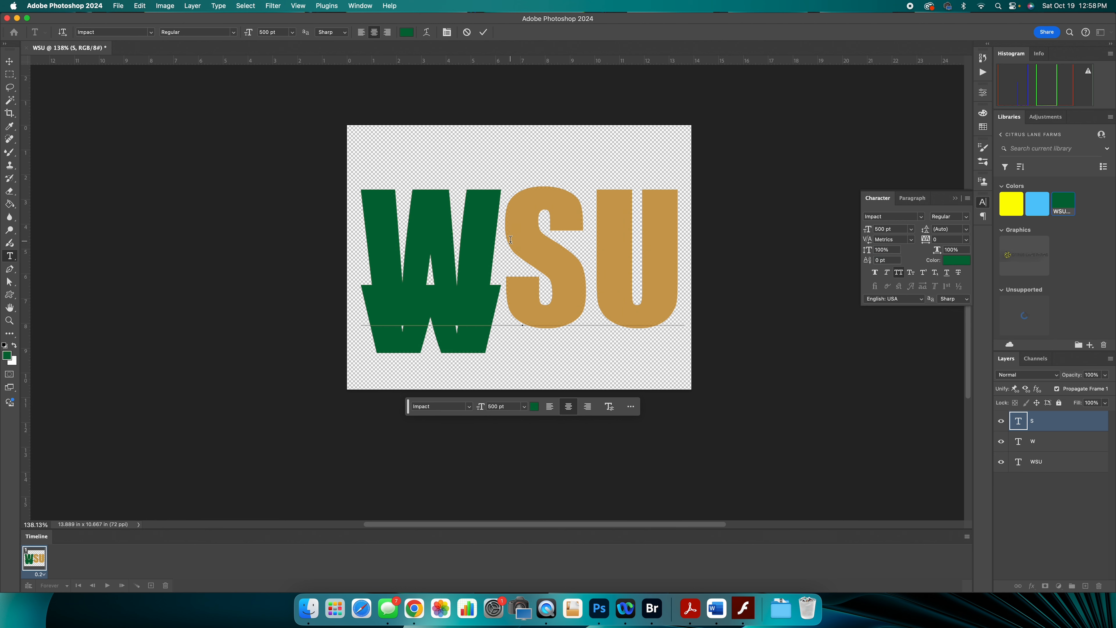
pyautogui.moveTo(506, 240); pyautogui.dragTo(622, 245)
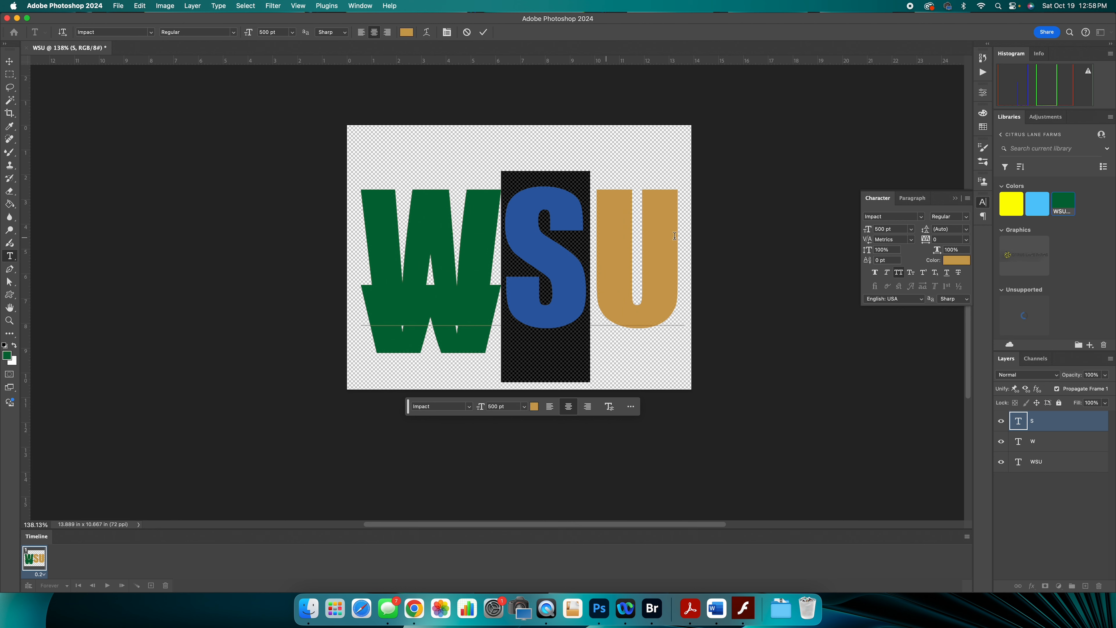
pyautogui.scroll(-1, 895, 253)
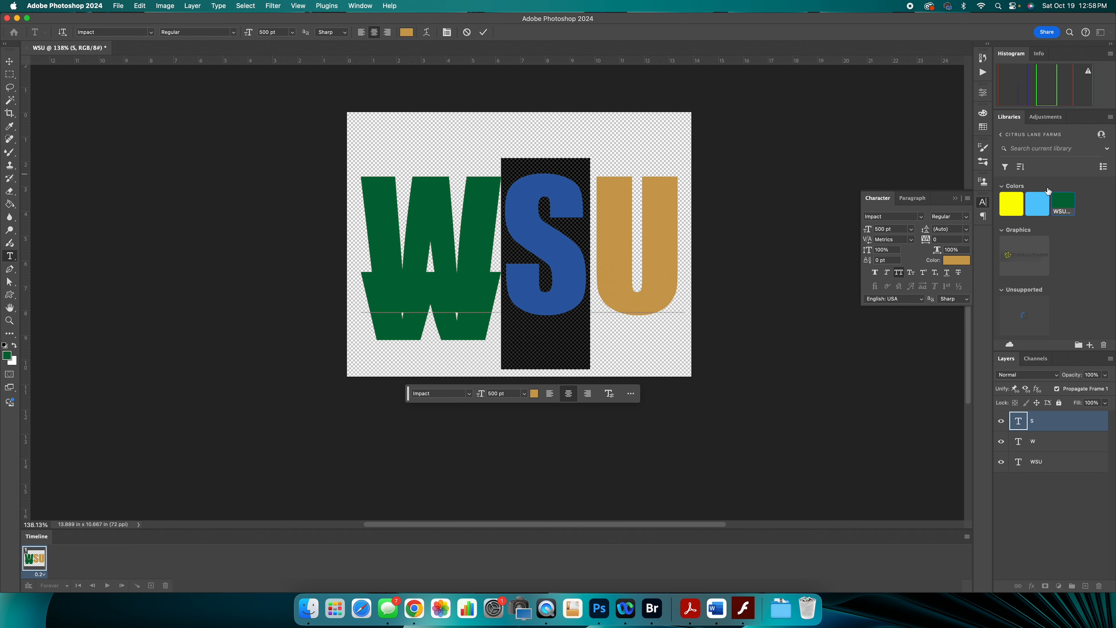
pyautogui.click(983, 128)
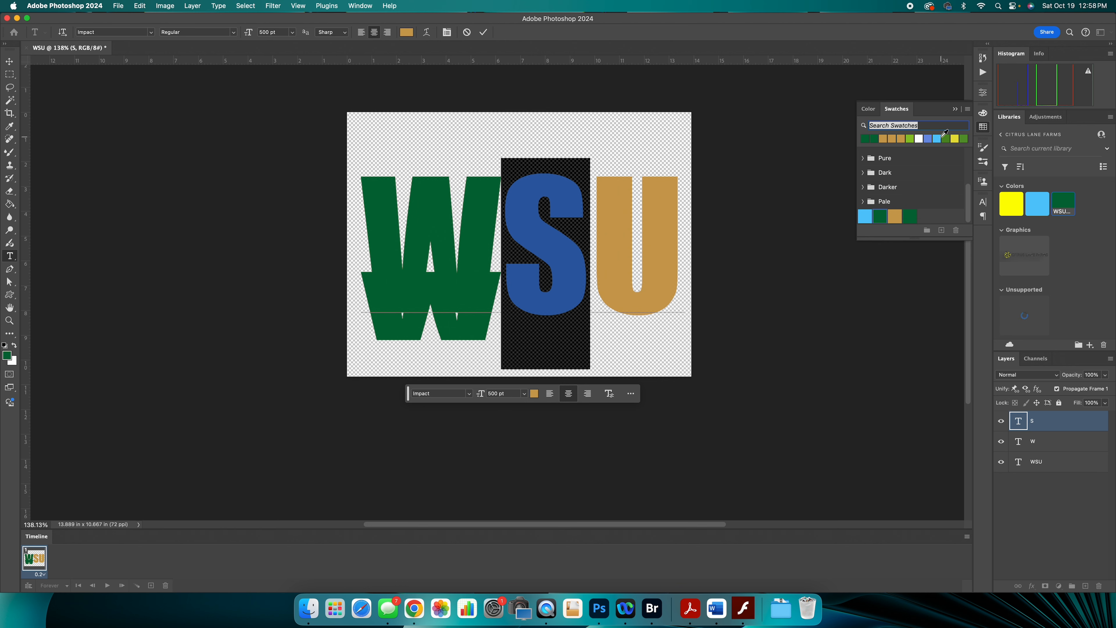
pyautogui.click(865, 139)
pyautogui.click(483, 34)
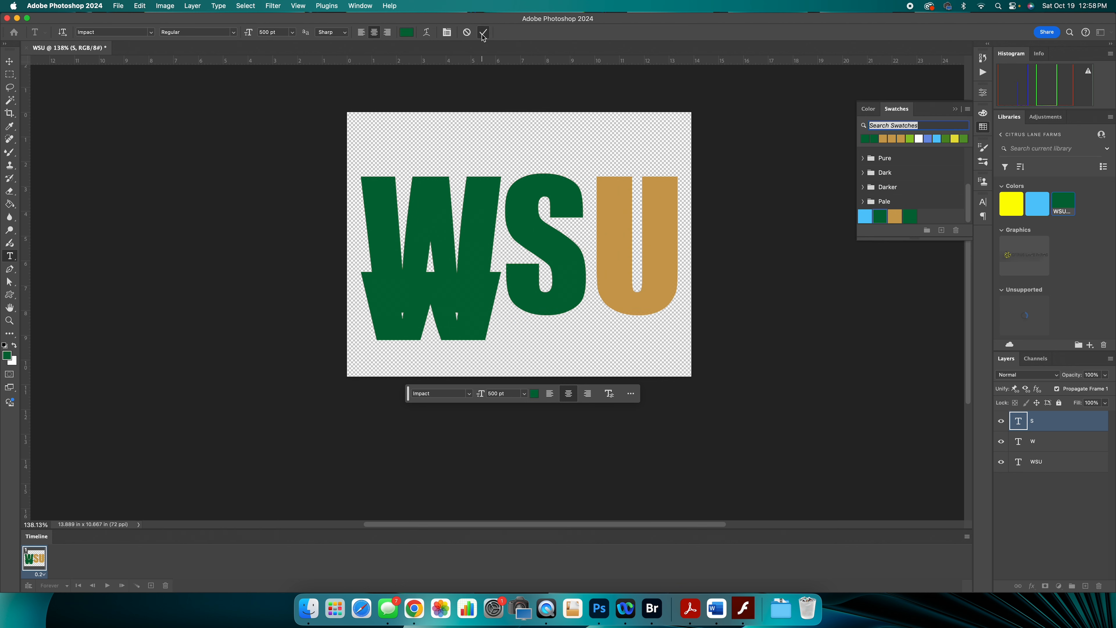
# - Set the letter S's vertical scale to 50% and its baseline shift to 80 pt, and commit the text edit
pyautogui.doubleClick(566, 219)
pyautogui.click(527, 221)
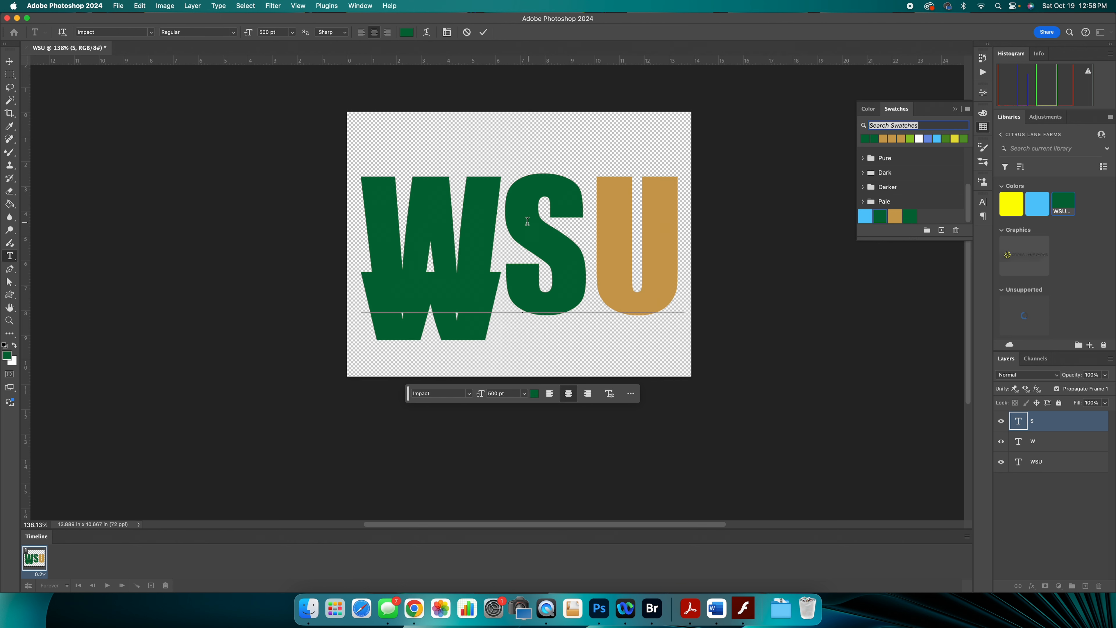
pyautogui.doubleClick(545, 222)
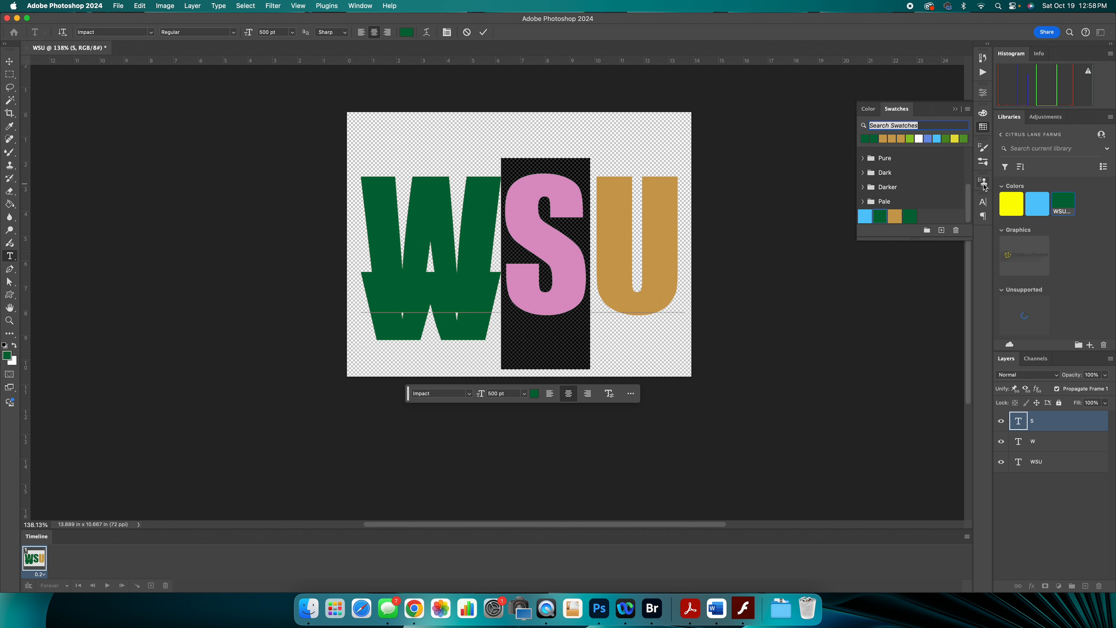
pyautogui.click(983, 201)
pyautogui.click(887, 250)
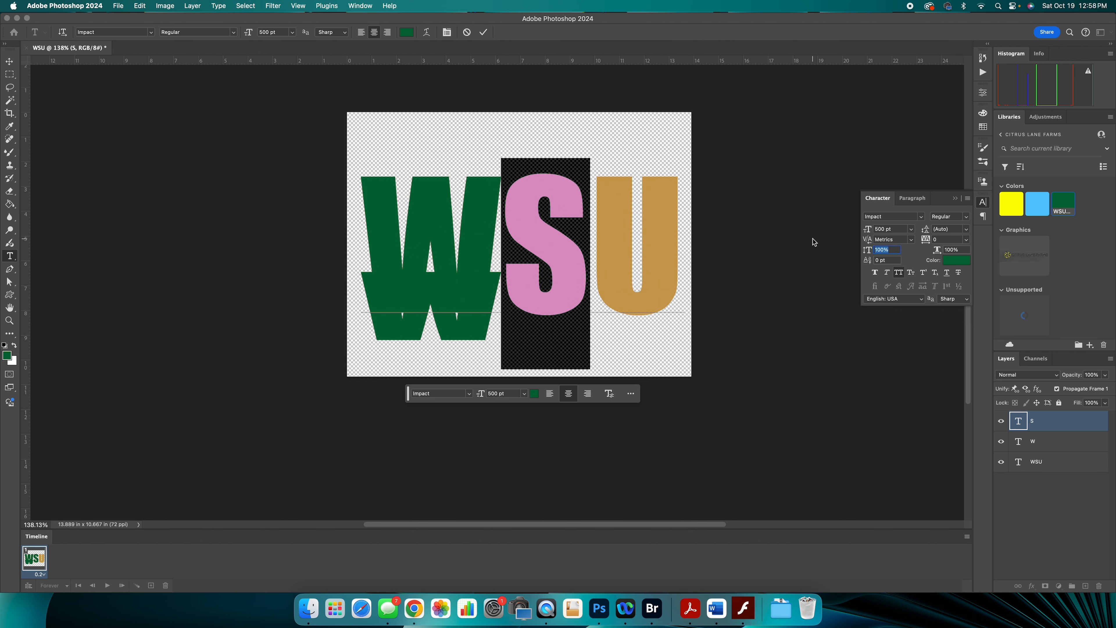
pyautogui.write('50')
pyautogui.press('Tab')
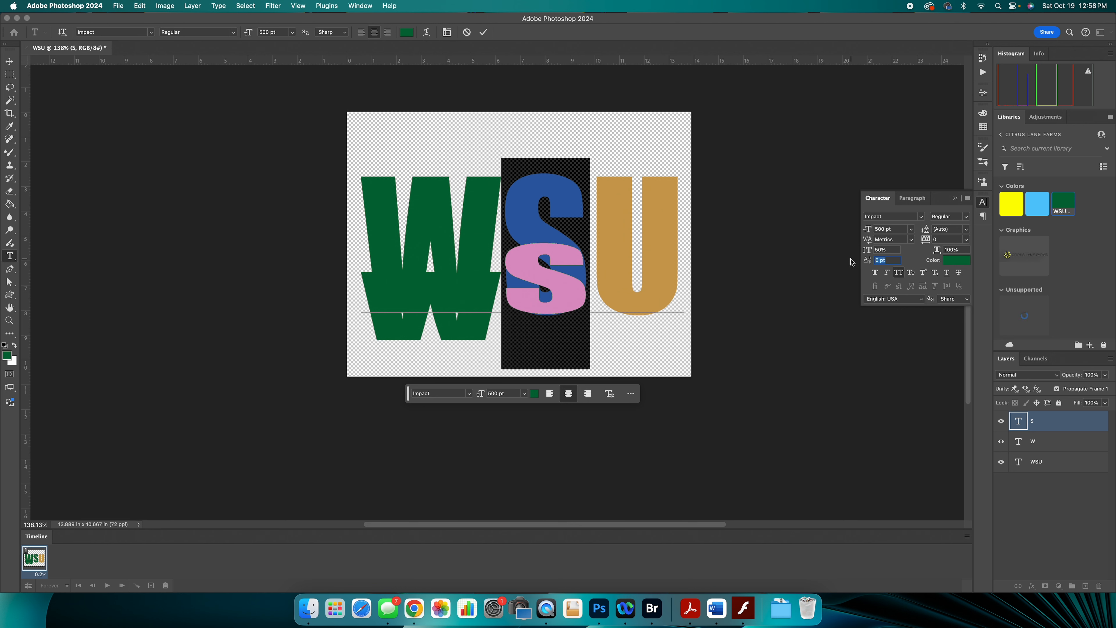
pyautogui.write('-')
pyautogui.write('0')
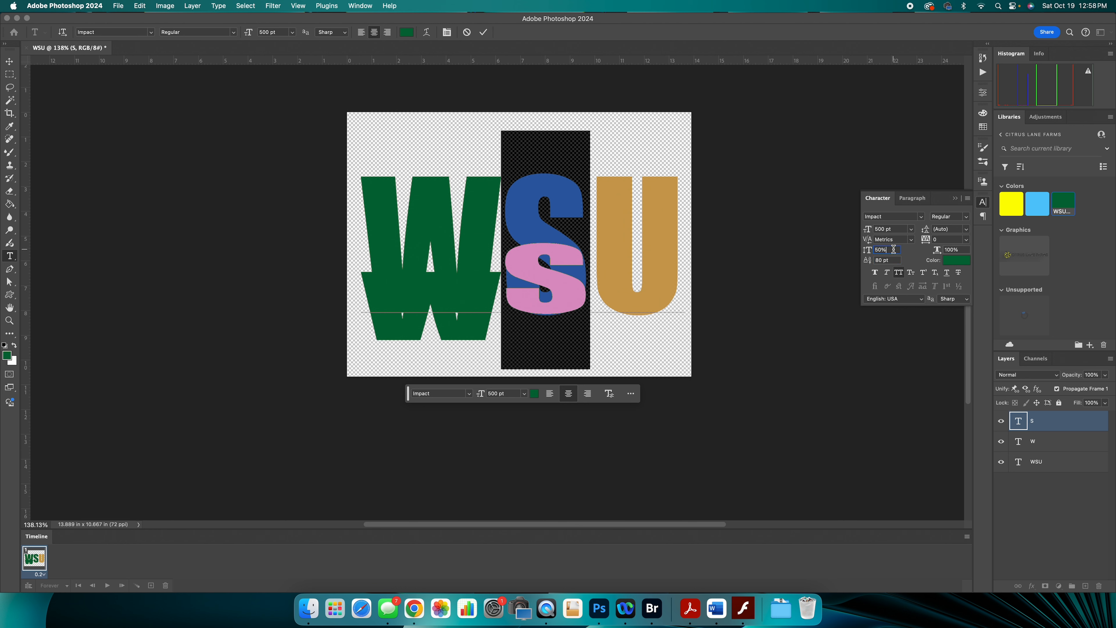
pyautogui.click(884, 250)
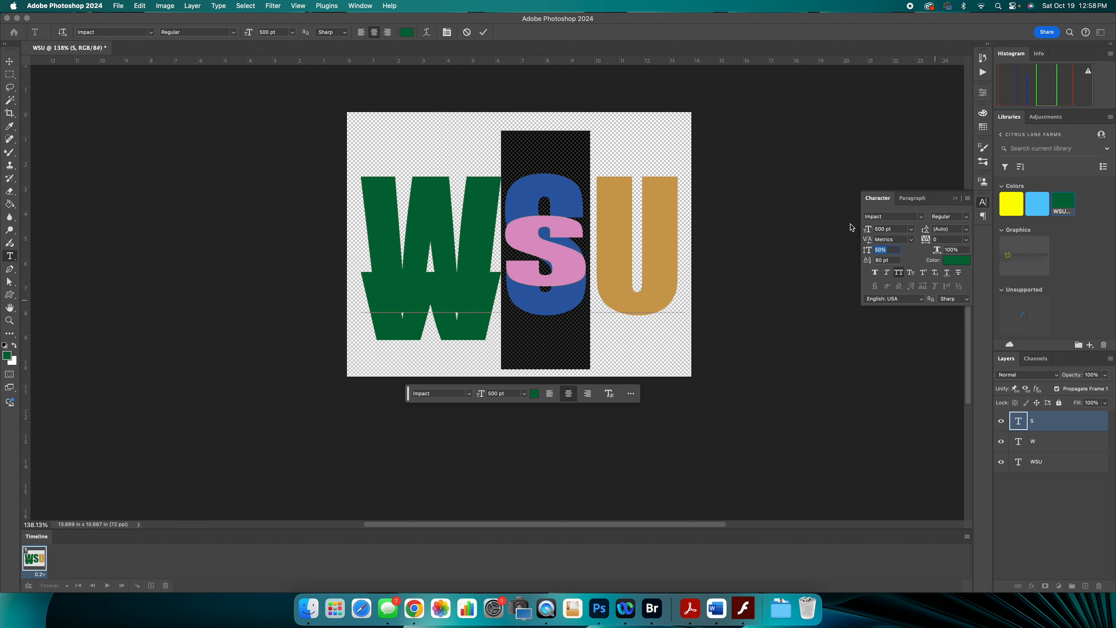
pyautogui.click(484, 32)
# - Duplicate the S layer as U, and hide the S, W and WSU layers
pyautogui.click(1064, 426)
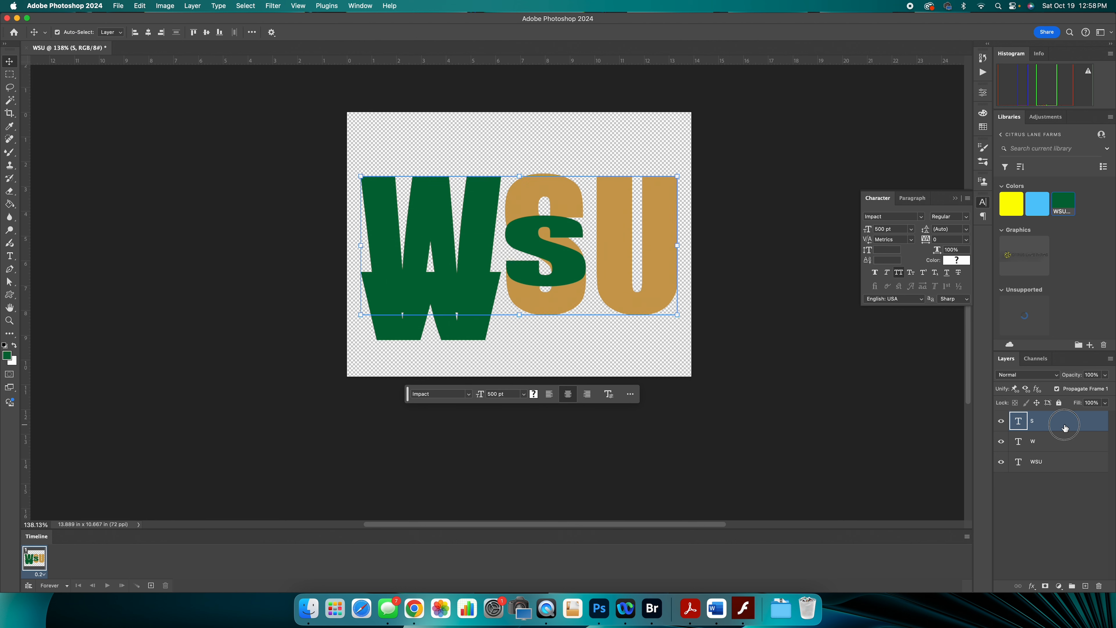
pyautogui.moveTo(1064, 426); pyautogui.dragTo(1085, 586)
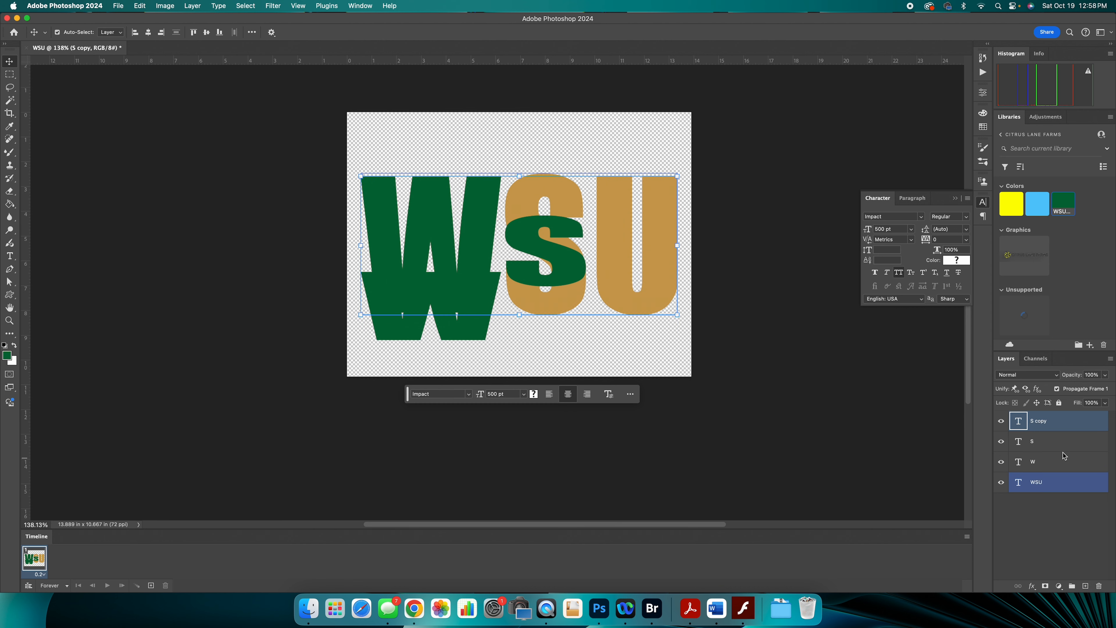
pyautogui.doubleClick(1045, 420)
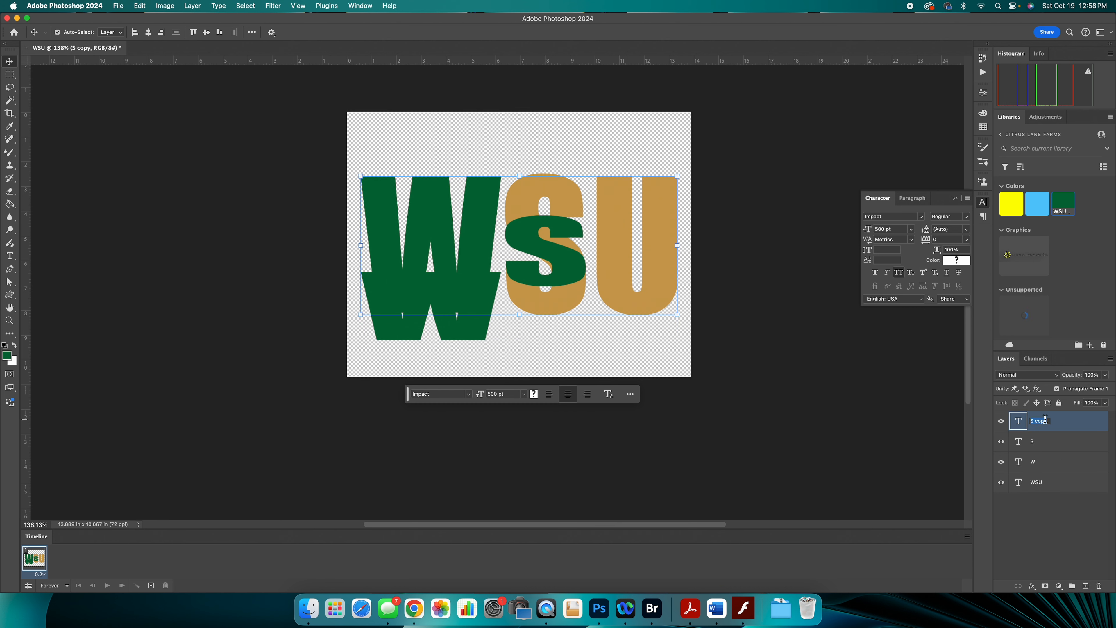
pyautogui.write('U')
pyautogui.press('Return')
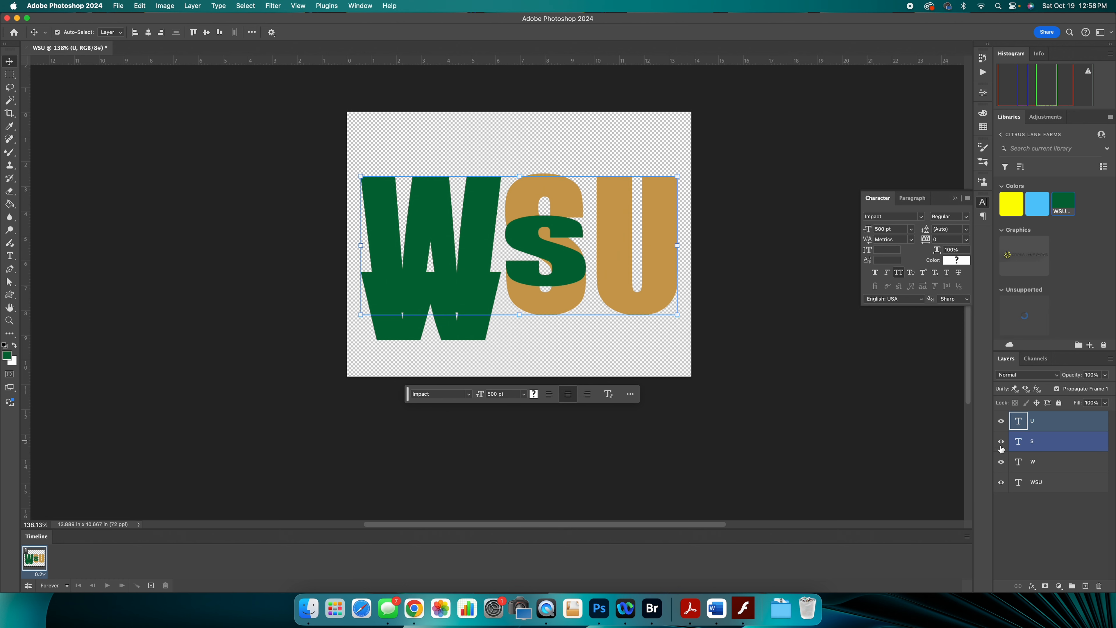
pyautogui.moveTo(1001, 482); pyautogui.dragTo(1014, 452)
# - Select only the letter S in the U layer's text and set its vertical scale to 100% and baseline shift to 0 pt
pyautogui.doubleClick(1018, 421)
pyautogui.press('Right')
pyautogui.press('Left')
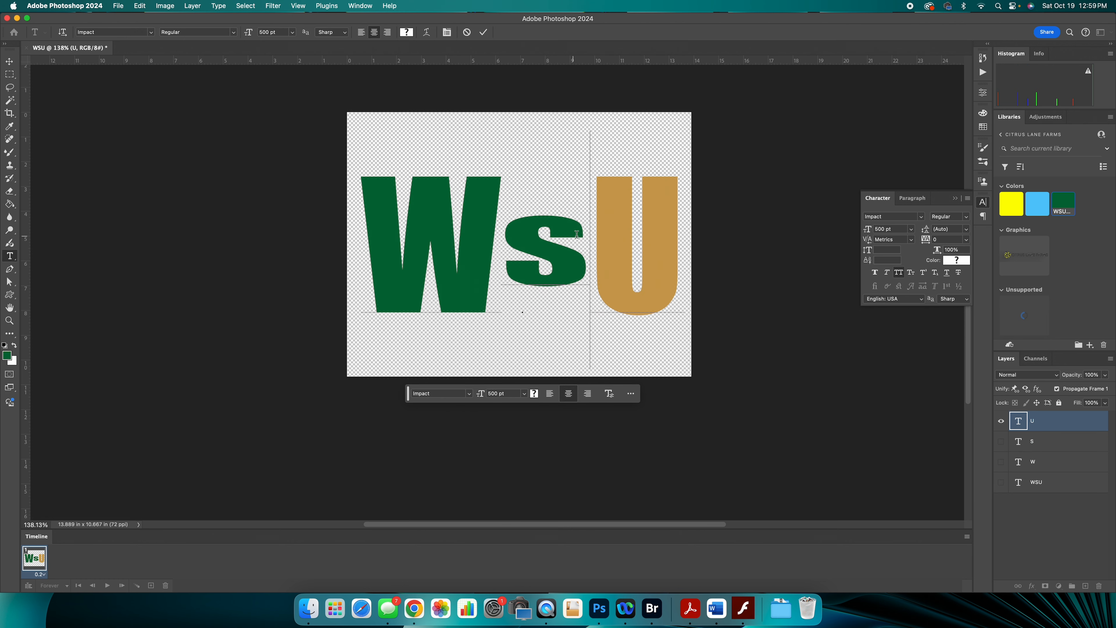
pyautogui.hotkey('shift', 'Left')
pyautogui.click(889, 253)
pyautogui.write('100')
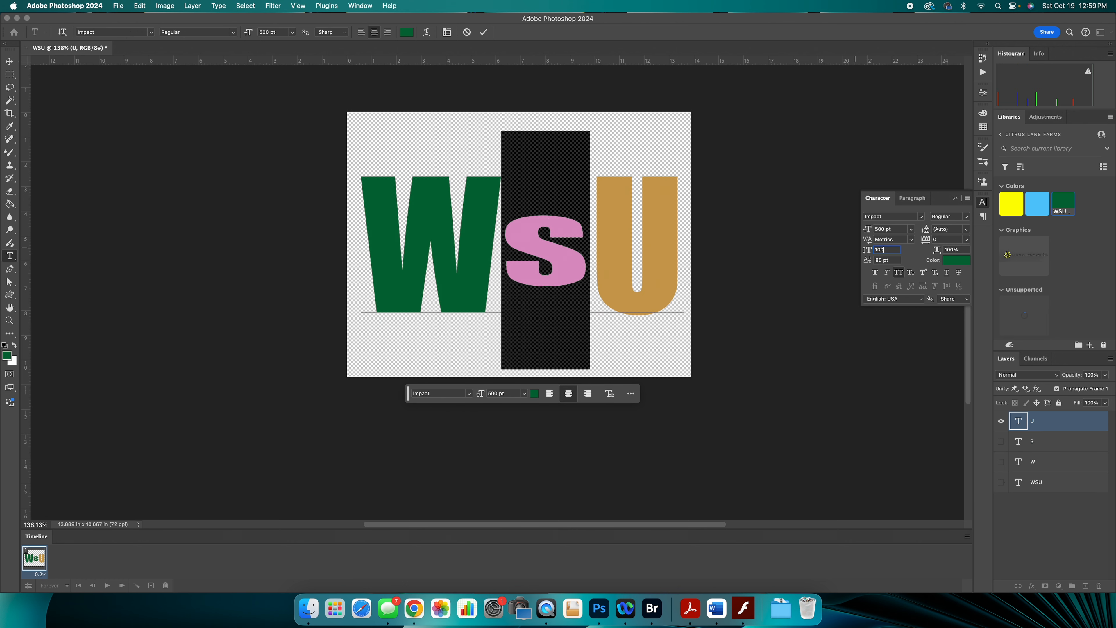
pyautogui.moveTo(893, 262); pyautogui.dragTo(856, 262)
pyautogui.write('0')
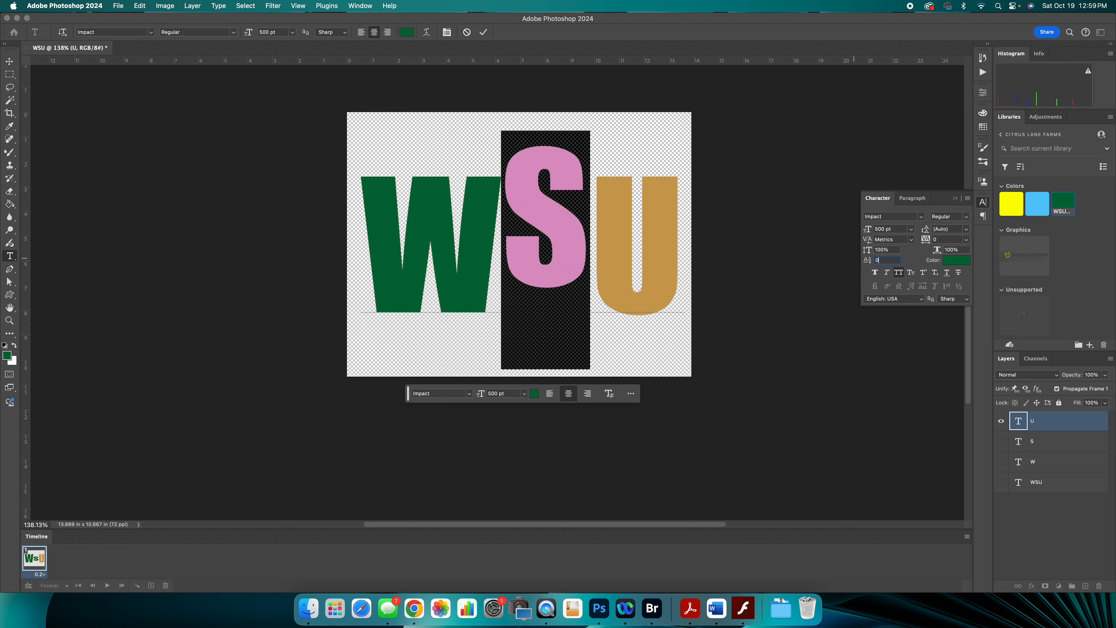
pyautogui.press('Return')
# - Select only the letter U in the U layer's text and colour it with the dark green swatch
pyautogui.click(704, 268)
pyautogui.doubleClick(603, 237)
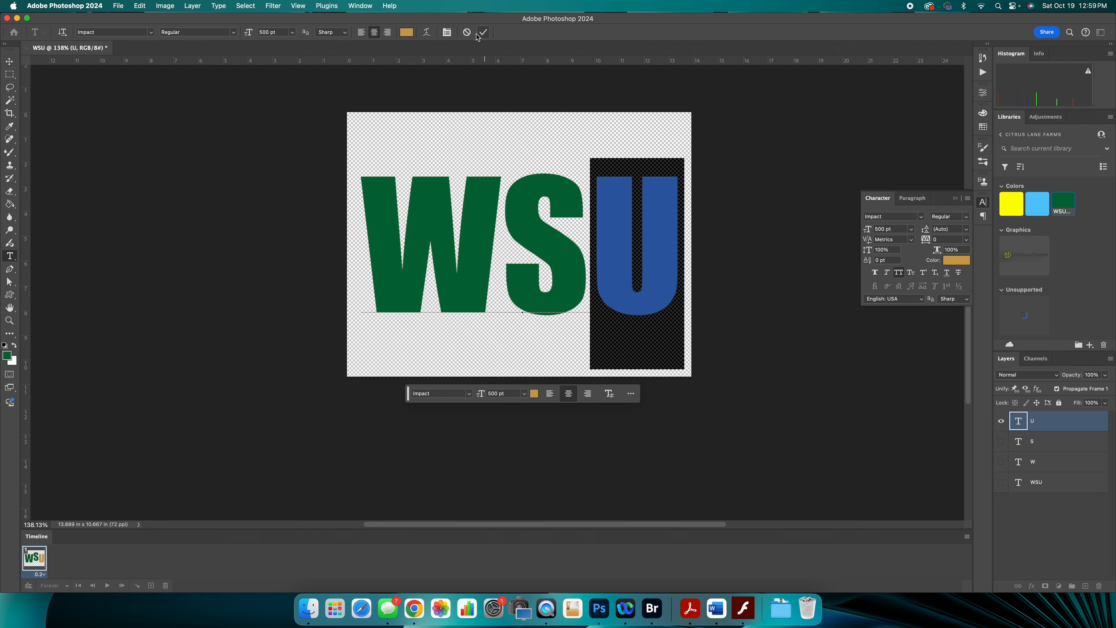
pyautogui.click(983, 126)
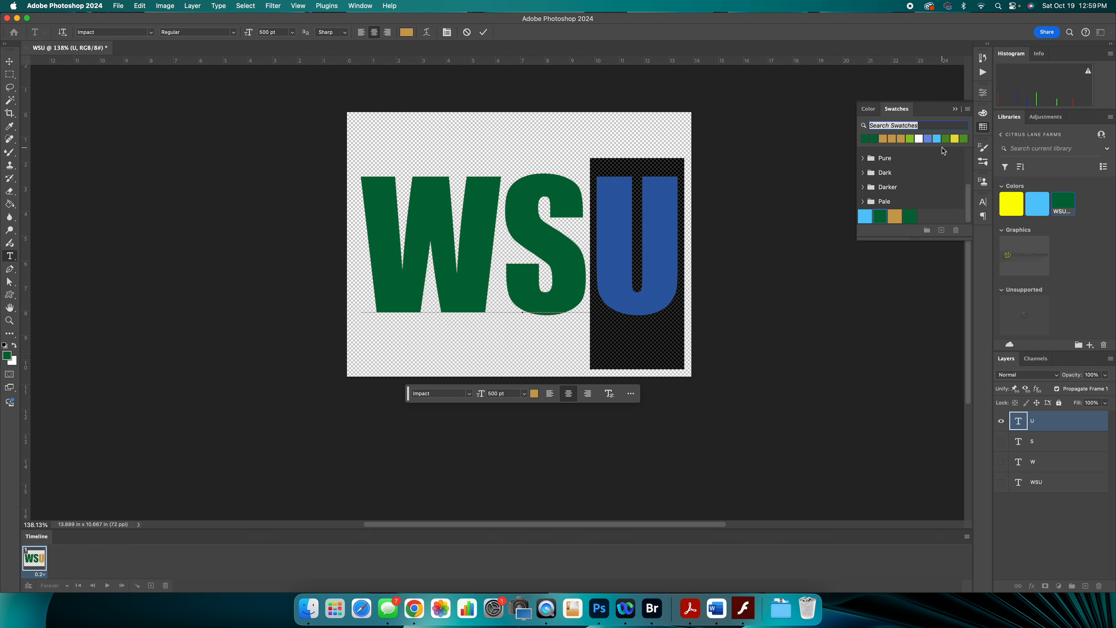
pyautogui.click(914, 215)
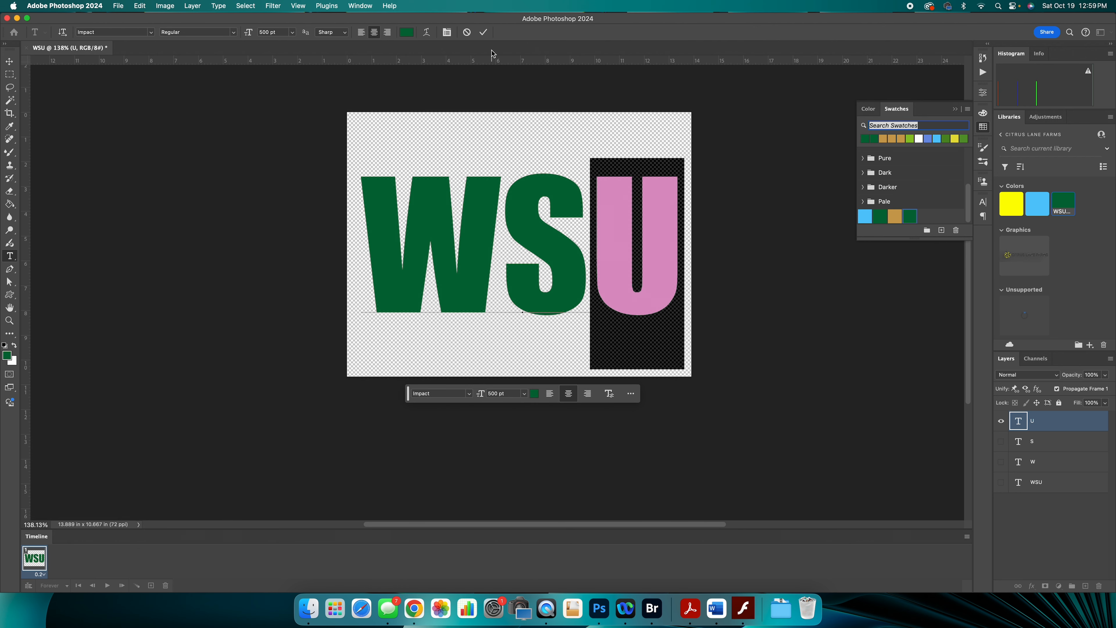
# - Lower the letter U below the other letters with a negative baseline shift and commit the text edit
pyautogui.click(983, 202)
pyautogui.click(887, 250)
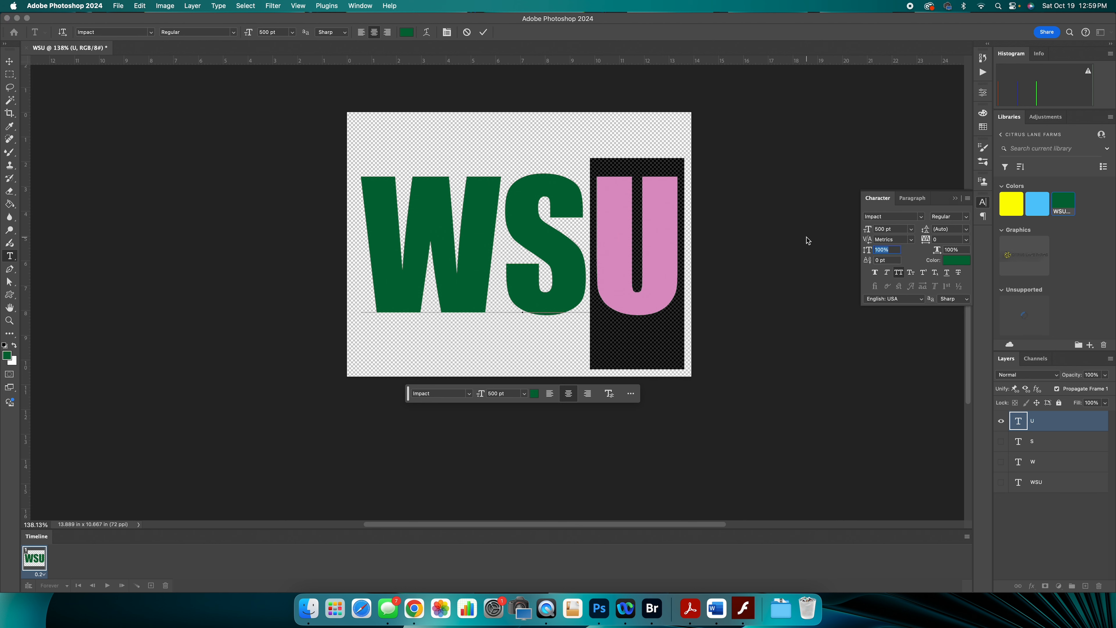
pyautogui.write('0')
pyautogui.click(894, 260)
pyautogui.write('-8')
pyautogui.press('Return')
pyautogui.click(483, 32)
pyautogui.press('v')
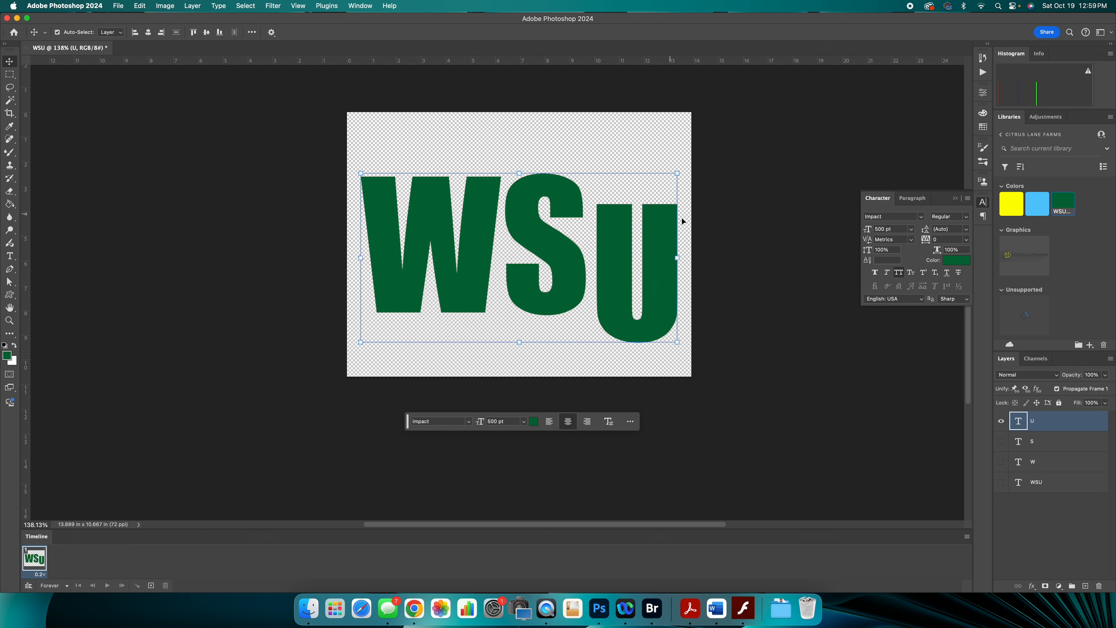
# - Duplicate the U layer and rename the copy Final WSU
pyautogui.click(732, 238)
pyautogui.click(1045, 423)
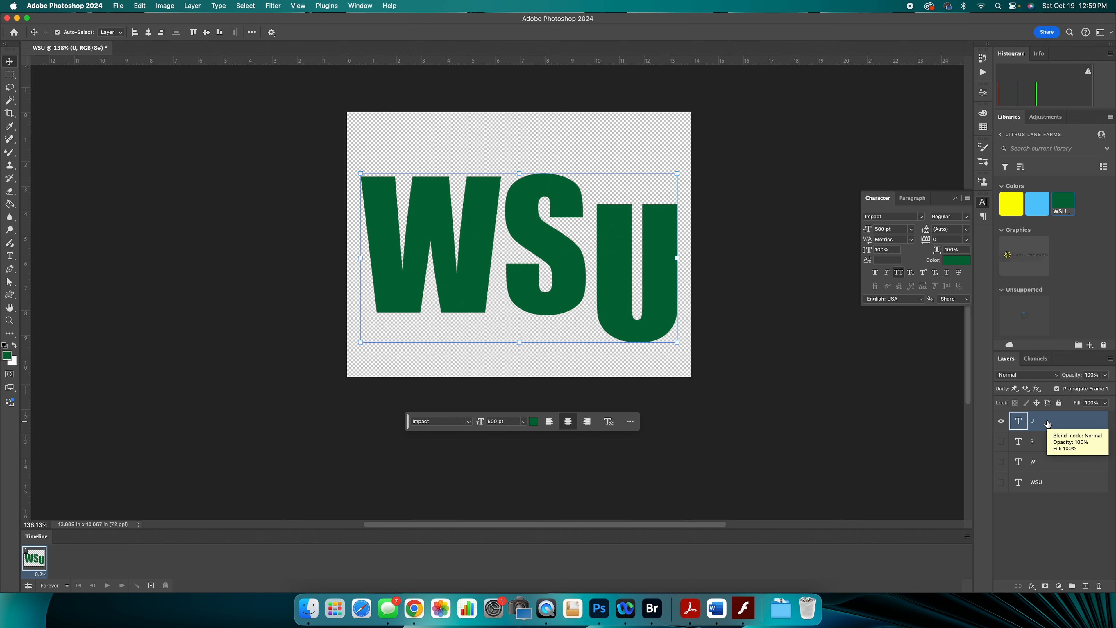
pyautogui.press('super+j')
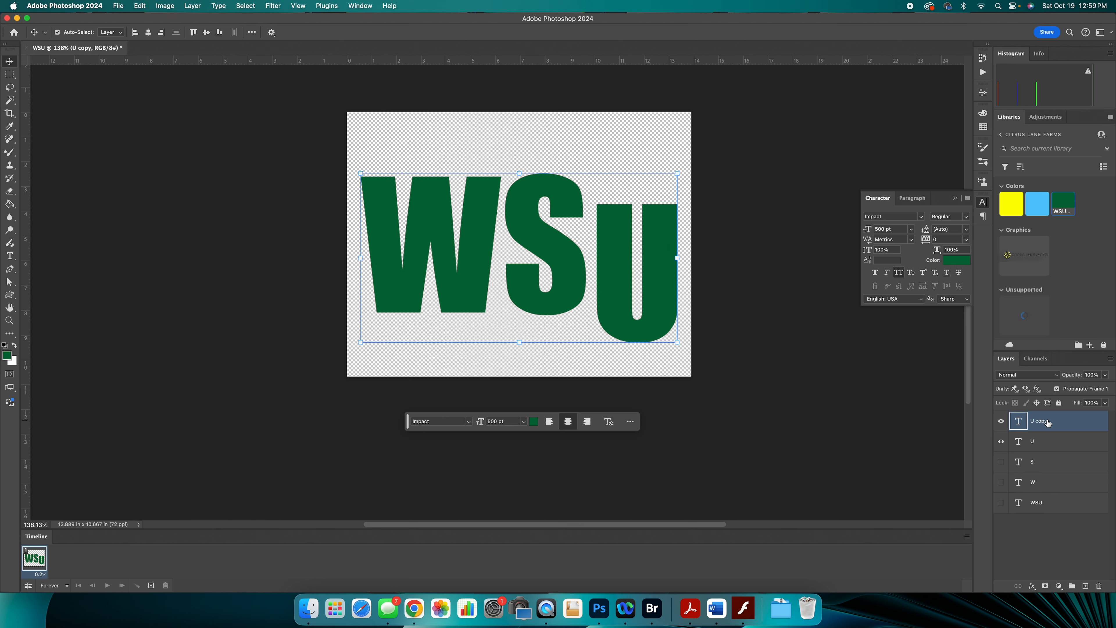
pyautogui.doubleClick(1047, 420)
pyautogui.write('Final WSU')
pyautogui.press('Return')
# - Realign the letter U in the Final WSU layer with the other letters' baseline and leave only that layer visible
pyautogui.doubleClick(614, 259)
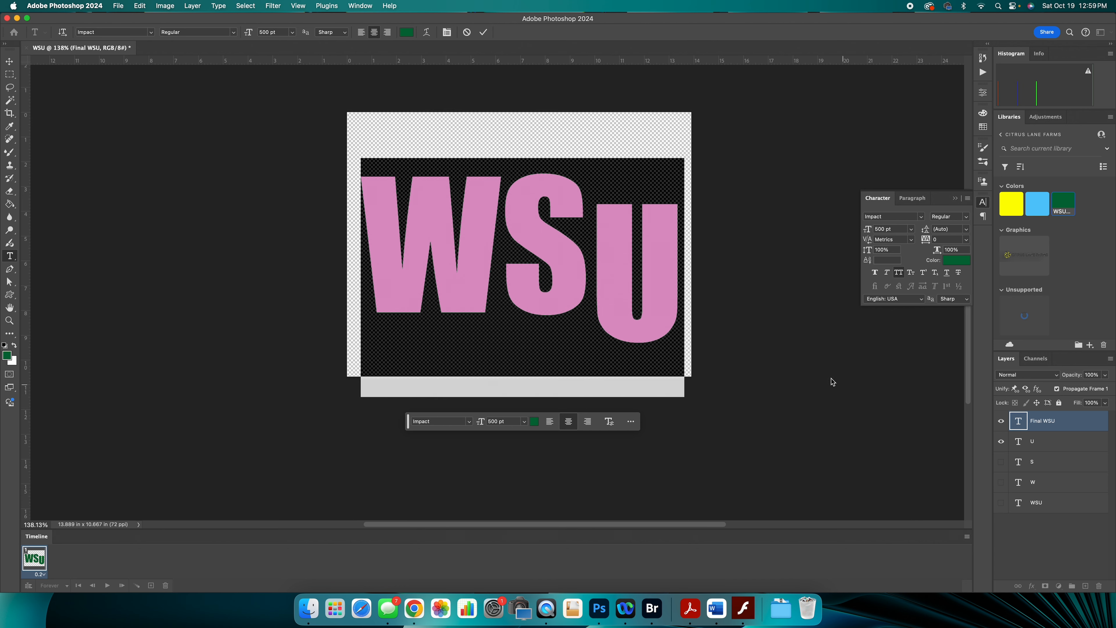
pyautogui.click(622, 249)
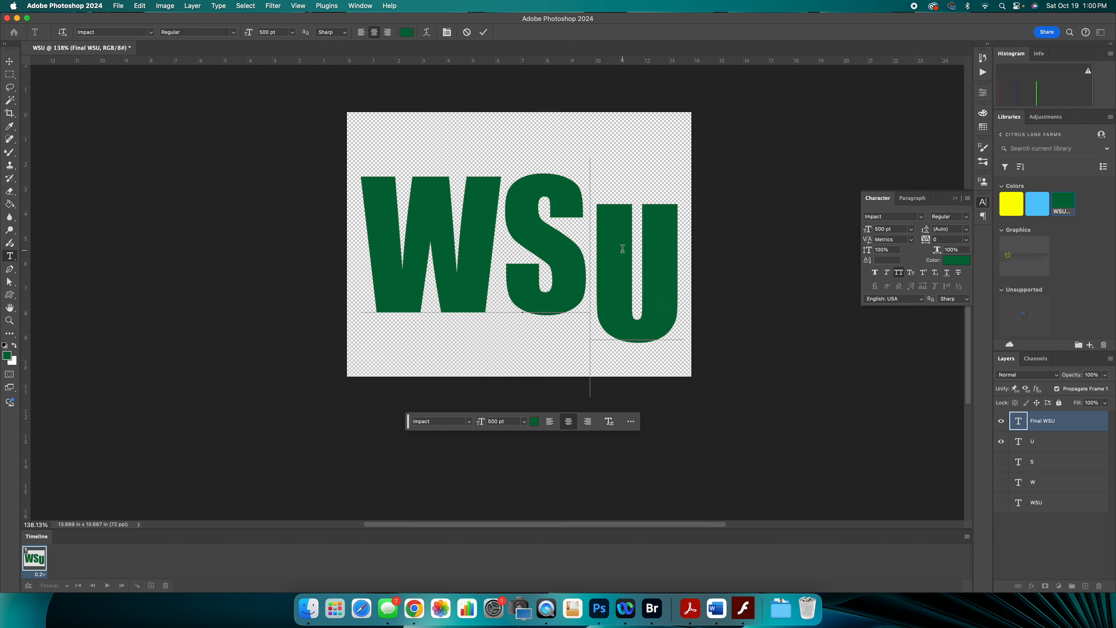
pyautogui.moveTo(605, 249); pyautogui.dragTo(688, 256)
pyautogui.click(1053, 445)
pyautogui.click(1000, 423)
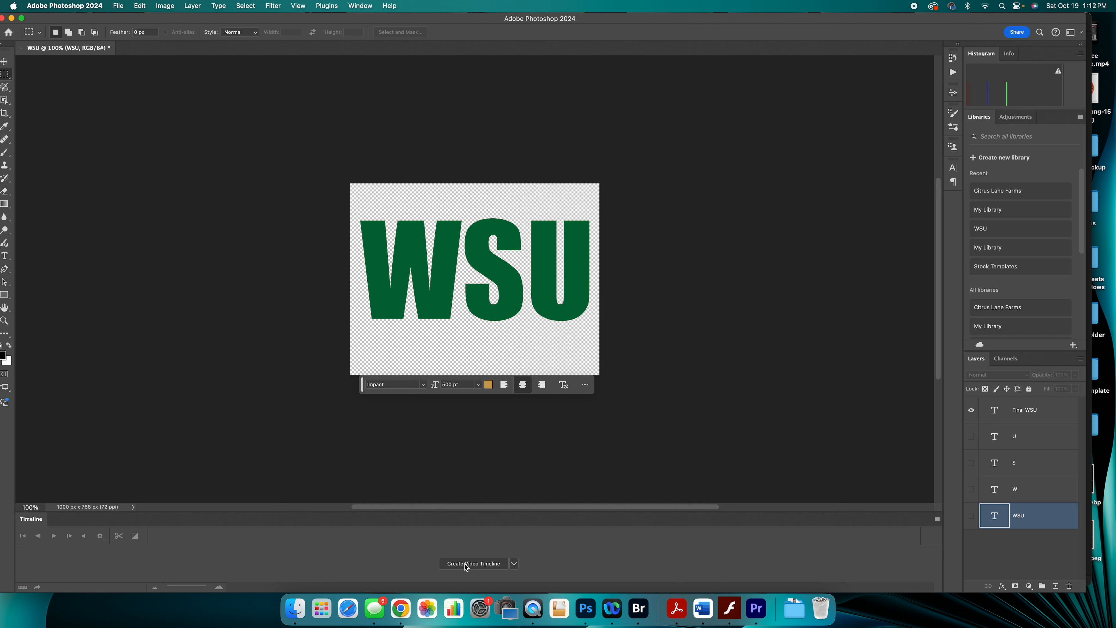
# - Set the timeline type to frame animation and create the frame animation
pyautogui.click(515, 565)
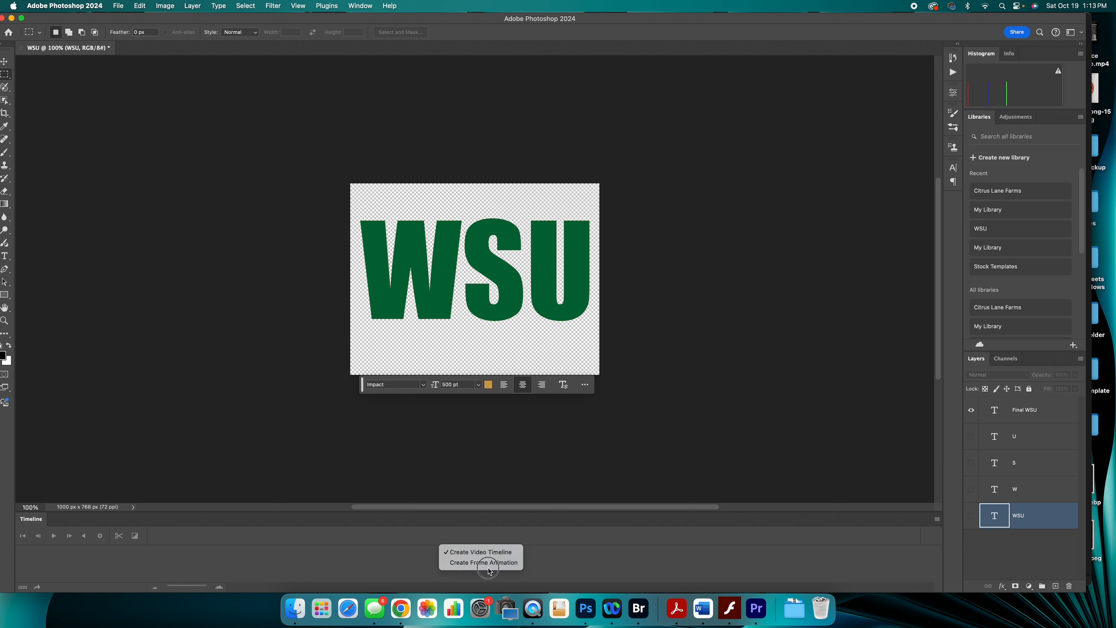
pyautogui.click(562, 567)
pyautogui.click(515, 565)
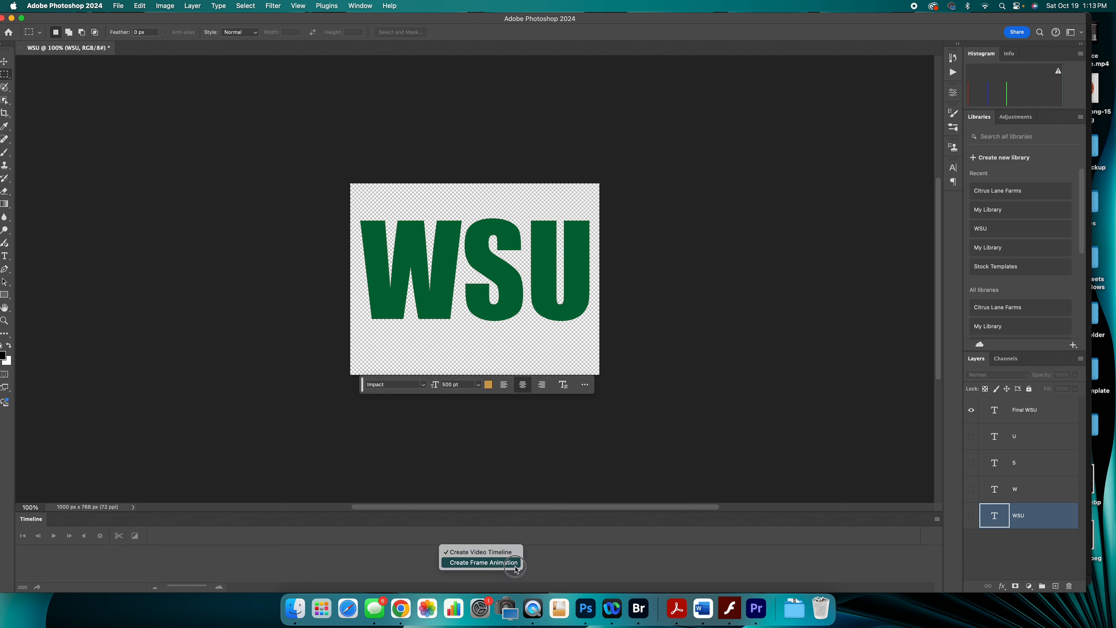
pyautogui.click(515, 566)
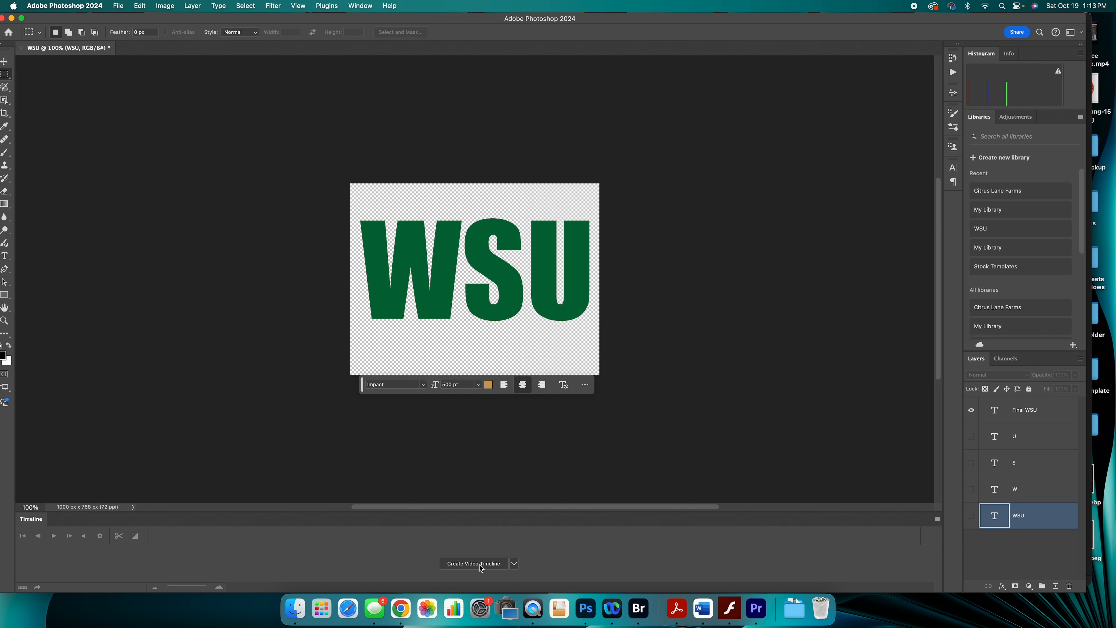
pyautogui.click(514, 565)
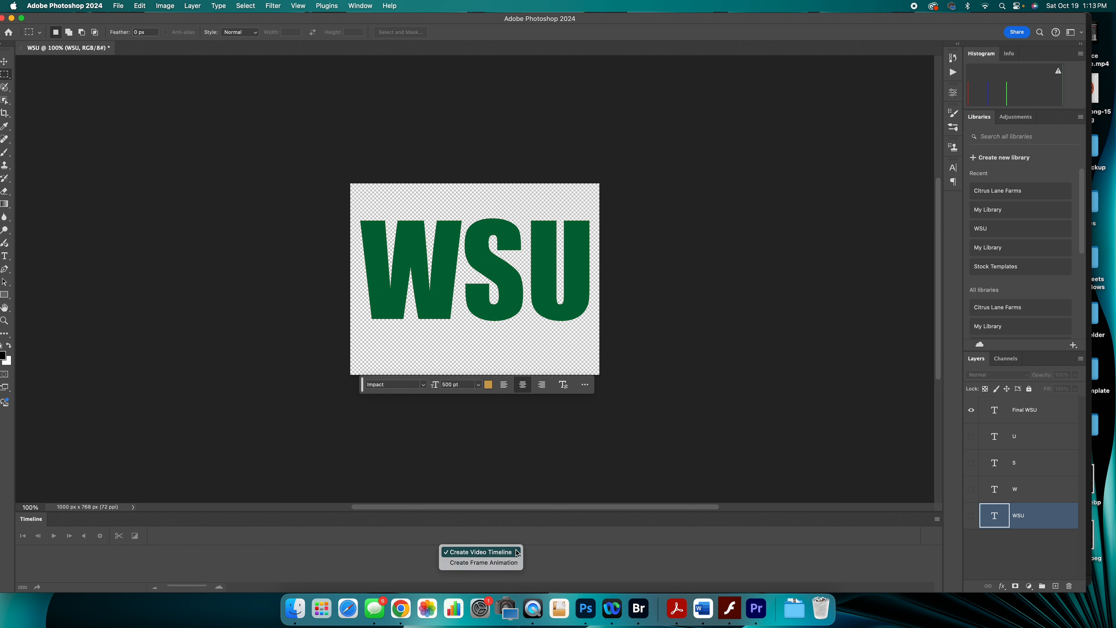
pyautogui.click(515, 565)
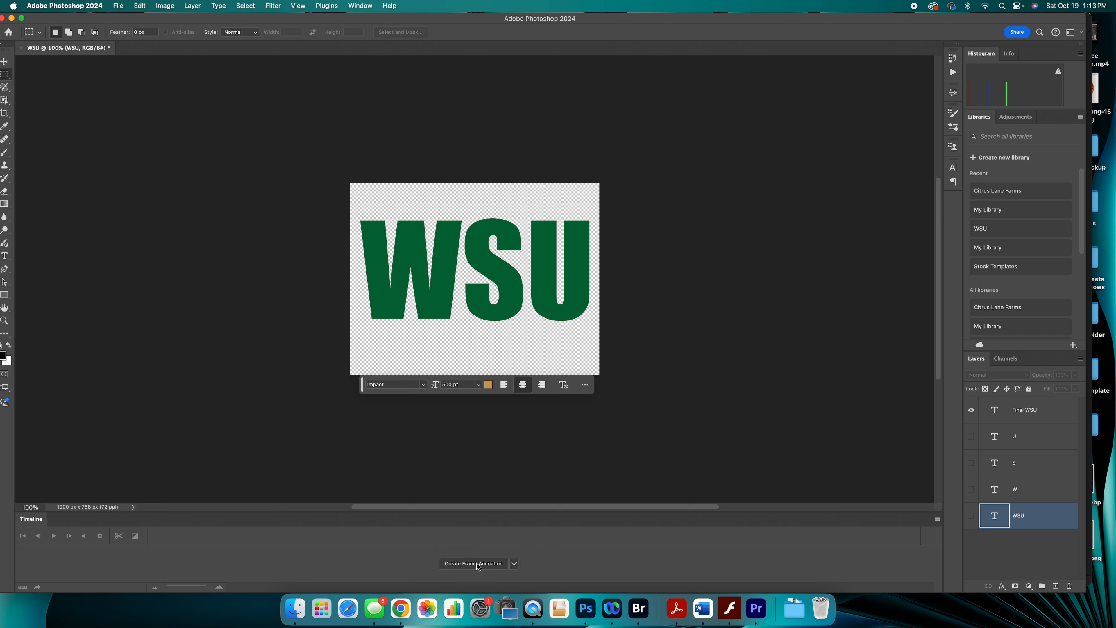
pyautogui.click(474, 563)
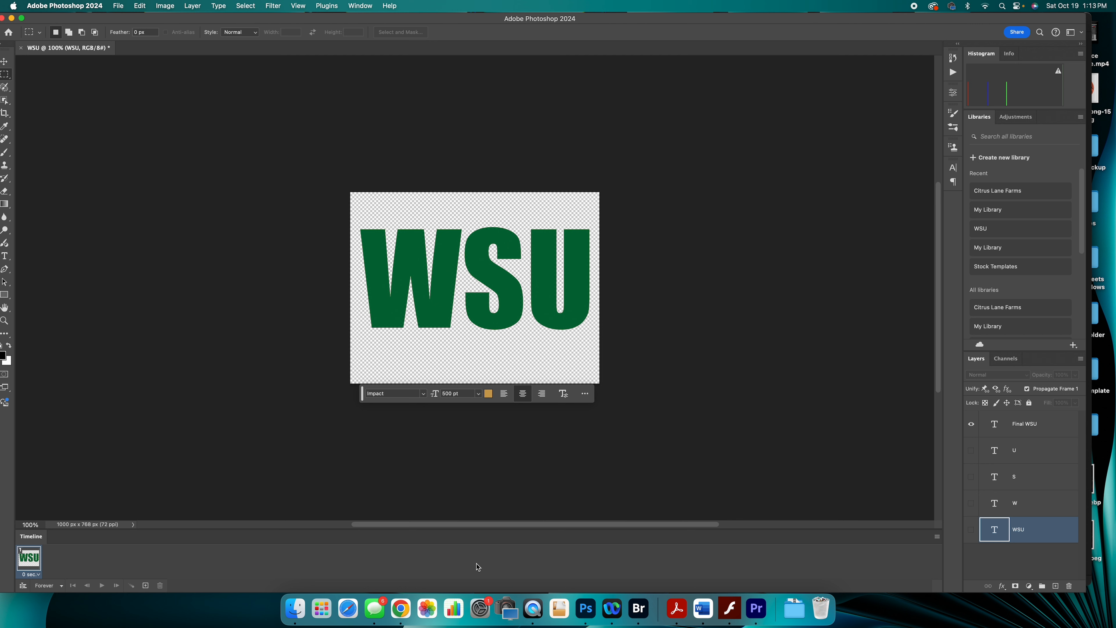
# - Switch to the video timeline and back to the frame animation, and make frames from the layers
pyautogui.click(23, 585)
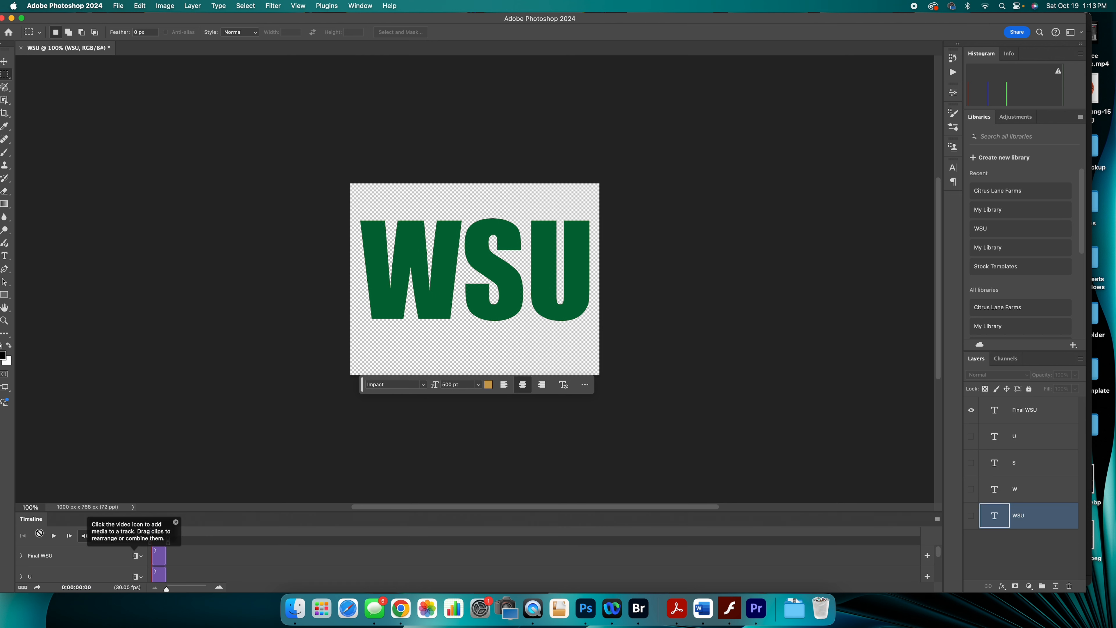
pyautogui.click(22, 587)
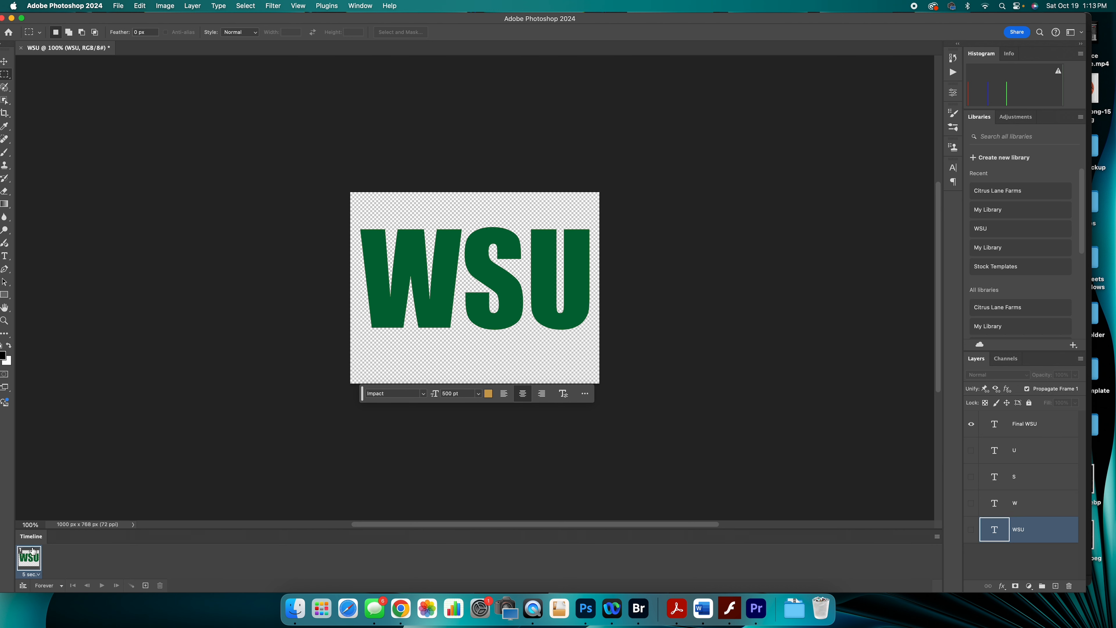
pyautogui.click(937, 537)
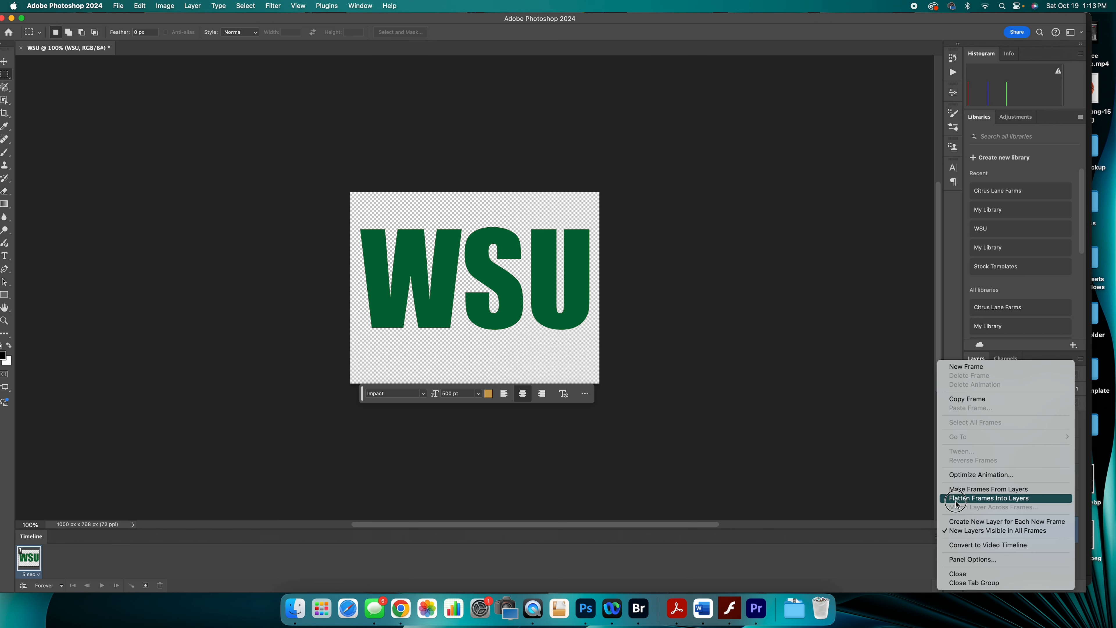
pyautogui.click(962, 490)
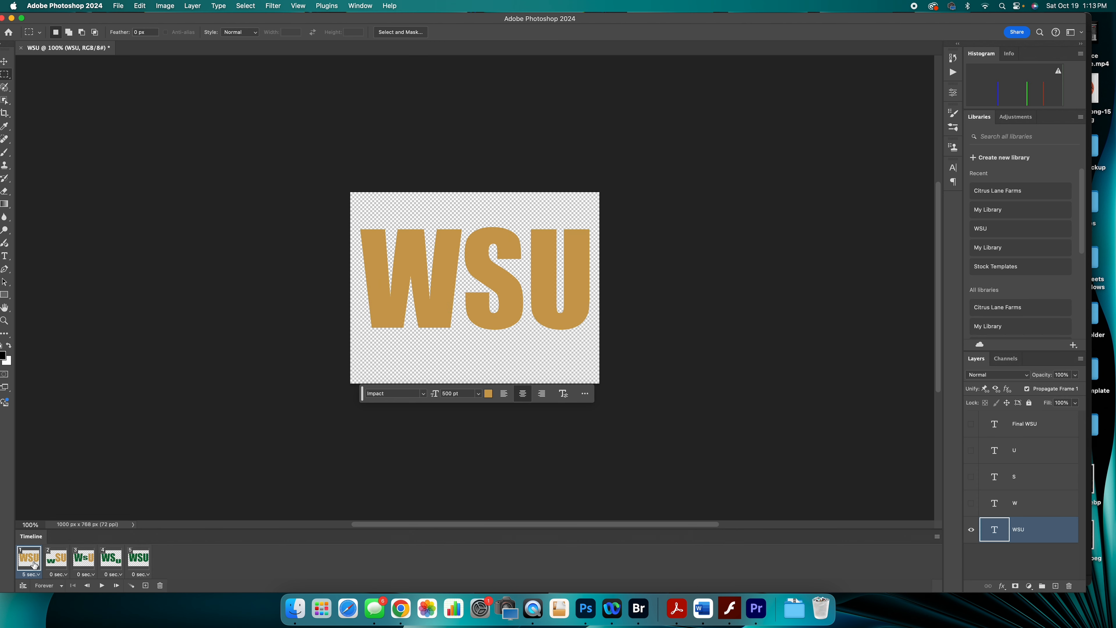
# - Examine the frames made from the layers one by one and play the animation
pyautogui.click(56, 559)
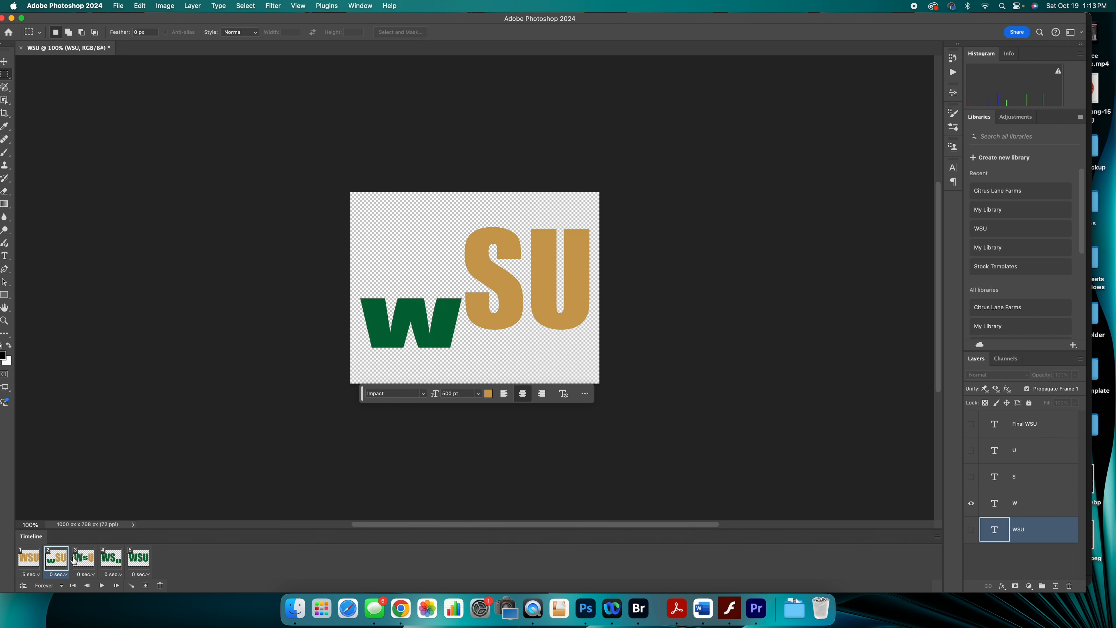
pyautogui.click(77, 557)
pyautogui.click(111, 557)
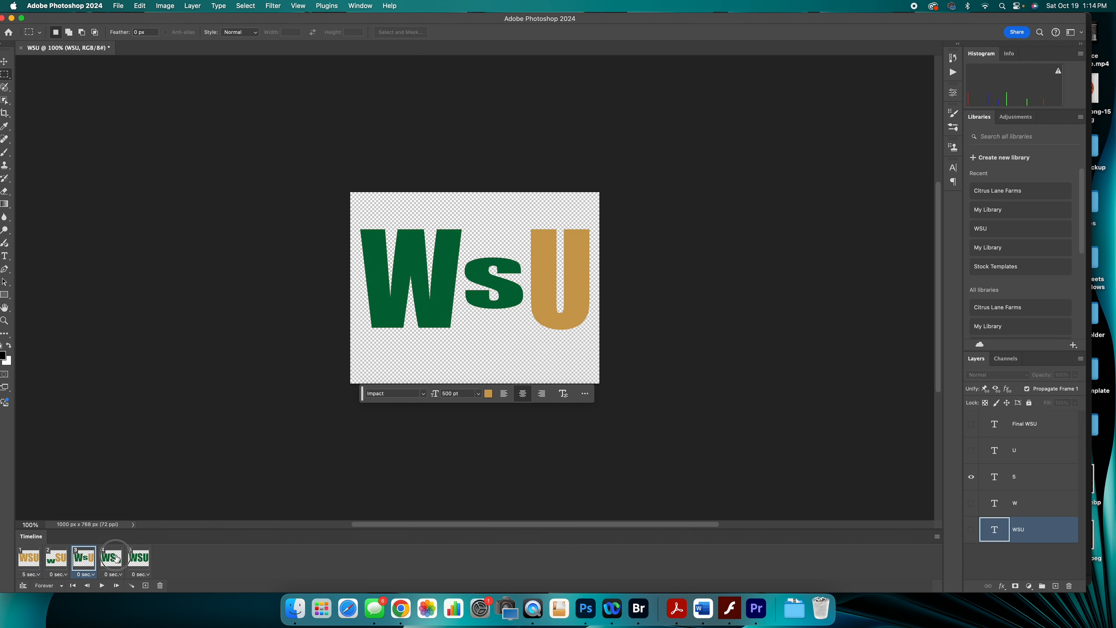
pyautogui.click(141, 558)
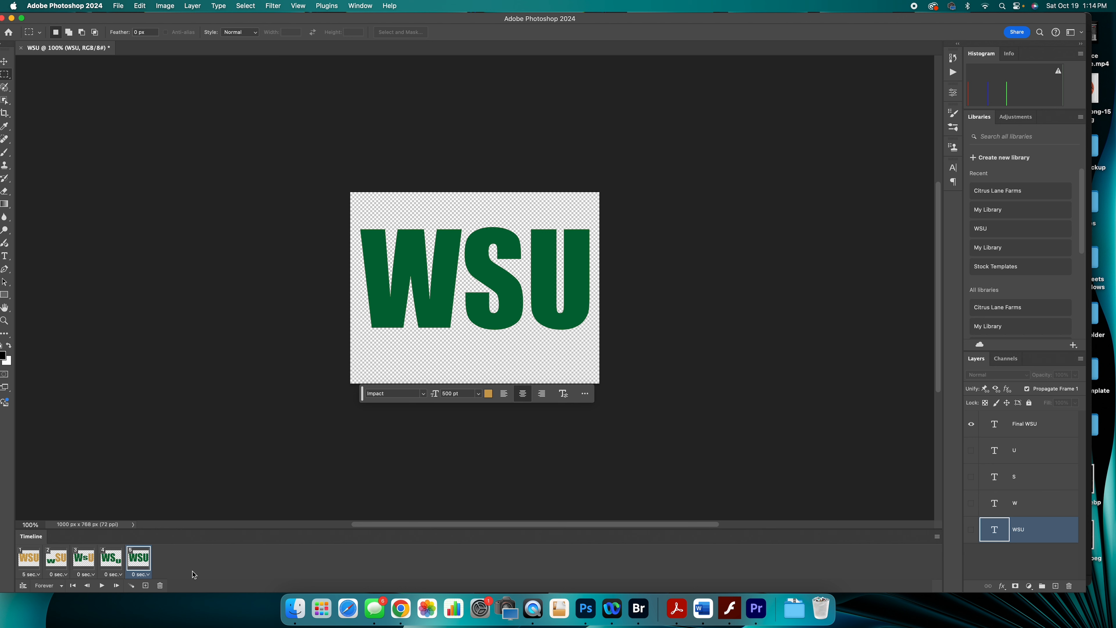
pyautogui.click(52, 565)
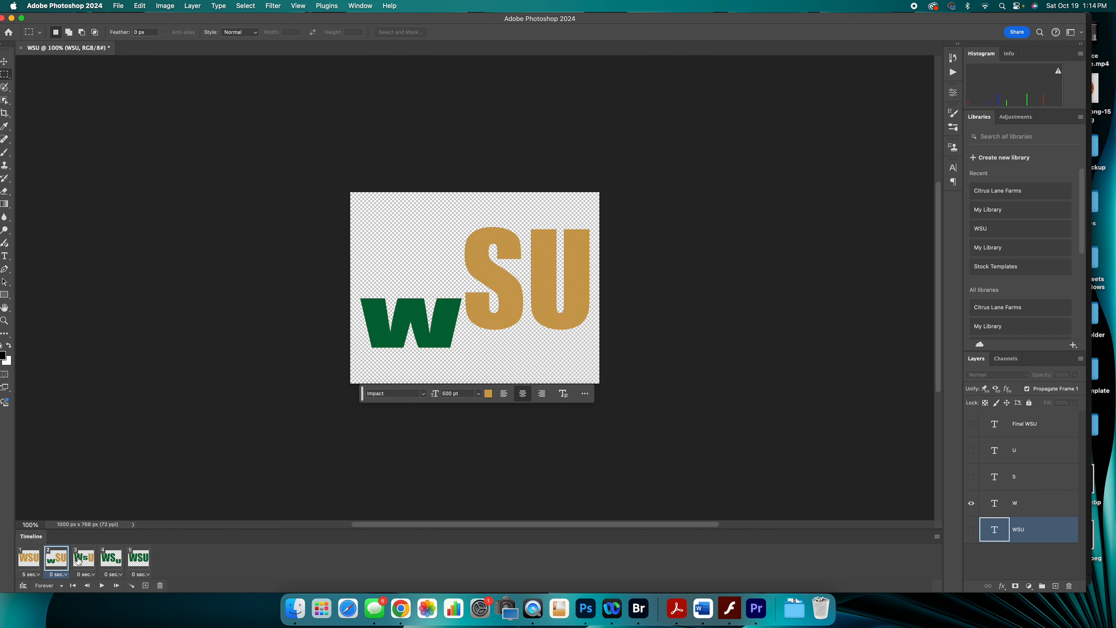
pyautogui.click(80, 561)
pyautogui.click(111, 559)
pyautogui.click(138, 559)
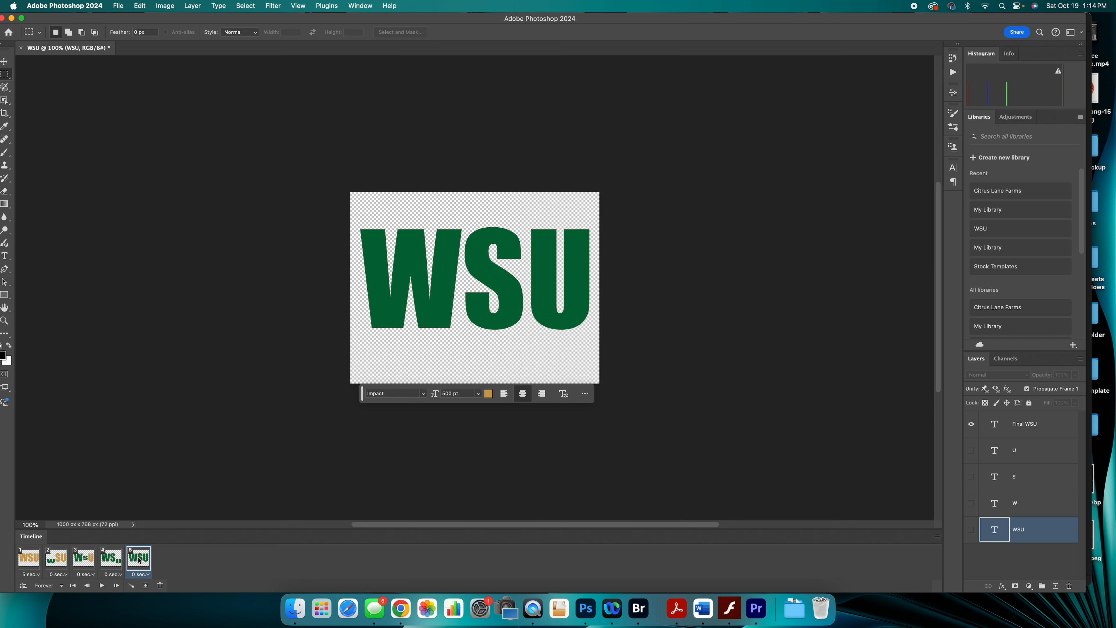
pyautogui.click(101, 585)
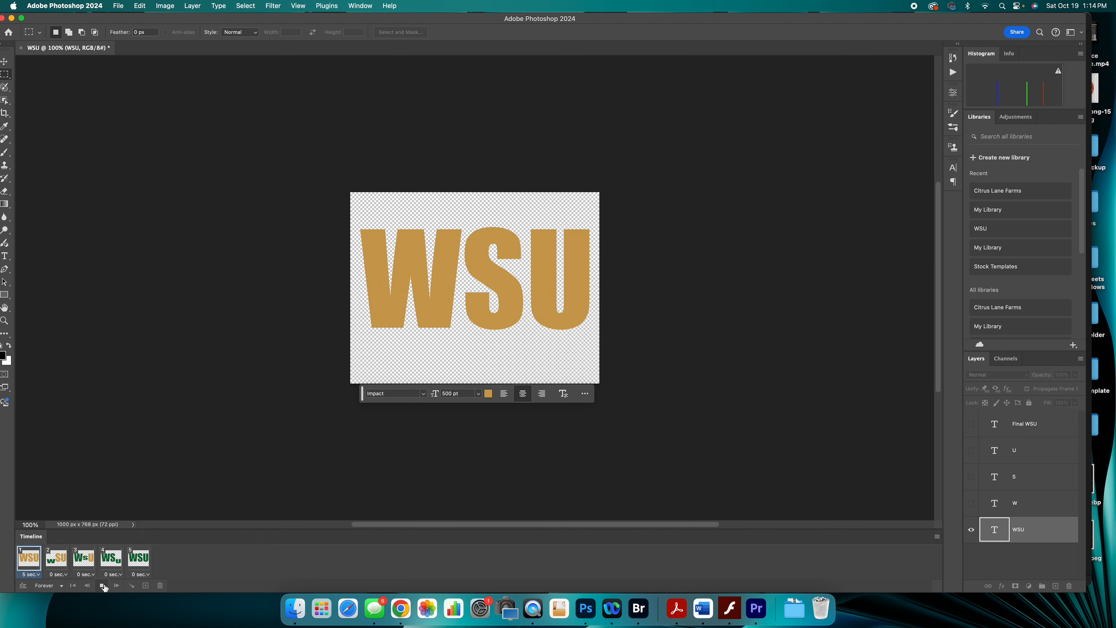
# - Set the delay of all five frames to 0.2 seconds and preview the animation
pyautogui.click(31, 574)
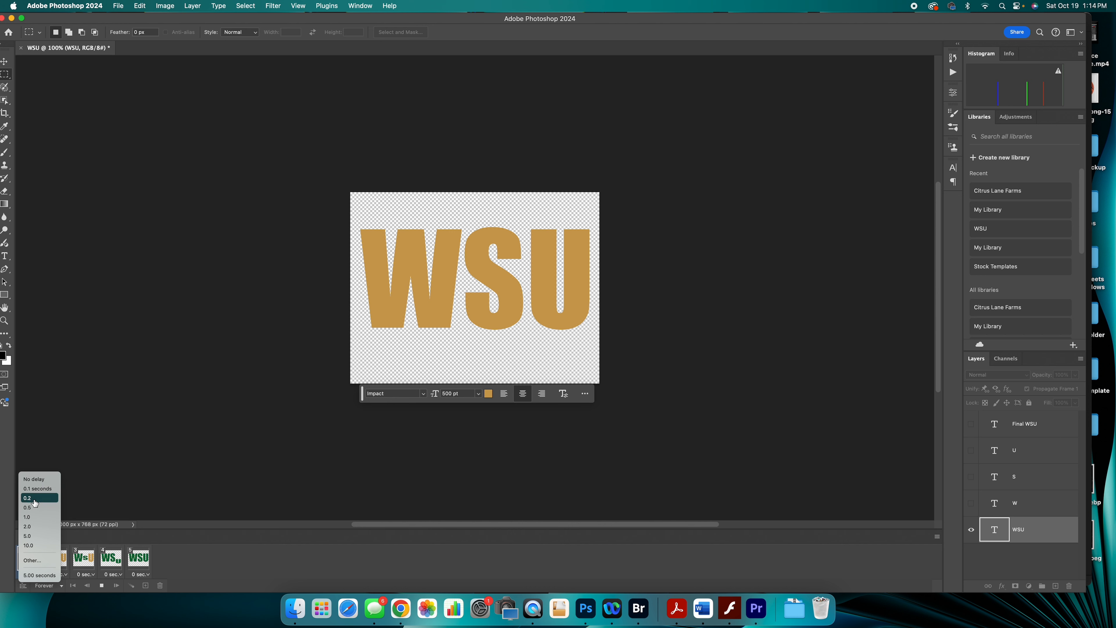
pyautogui.click(36, 488)
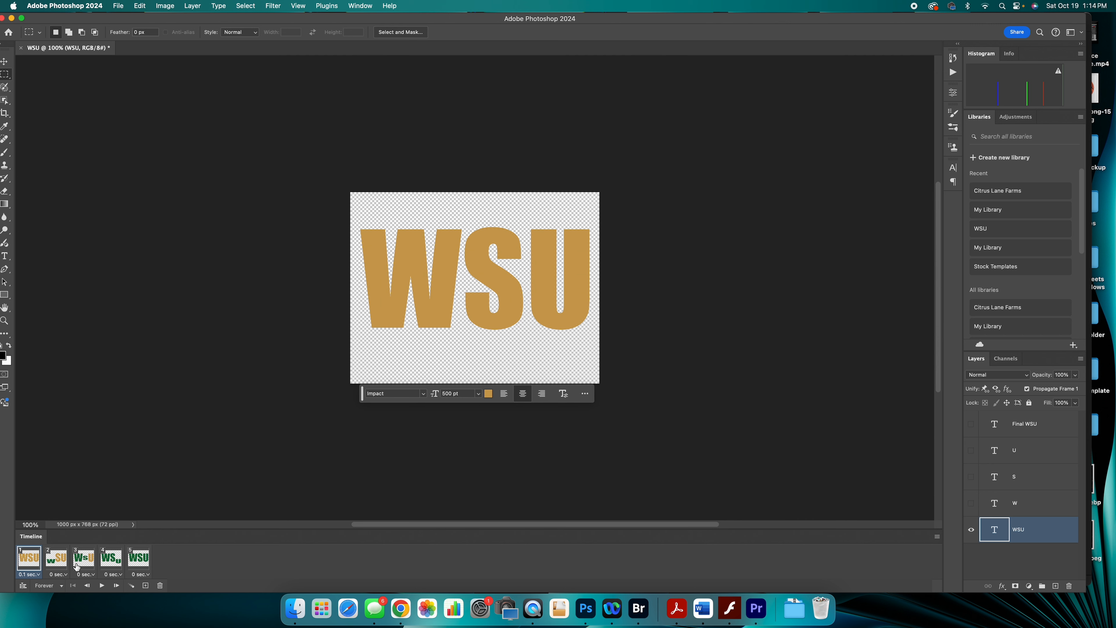
pyautogui.keyDown('shift'); pyautogui.click(143, 563); pyautogui.keyUp('shift')
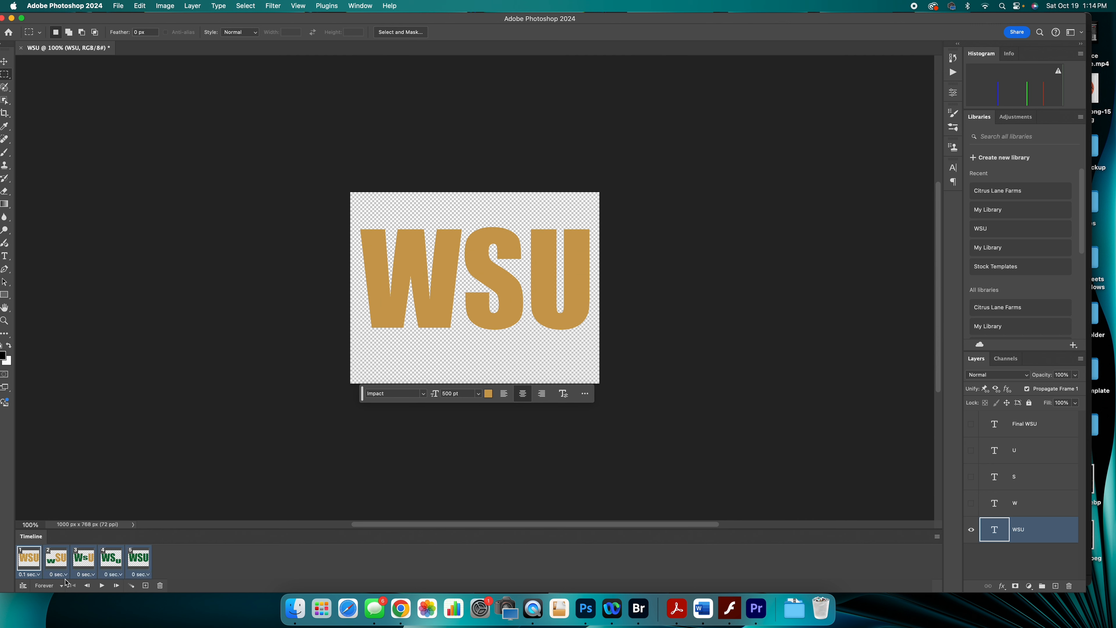
pyautogui.click(38, 574)
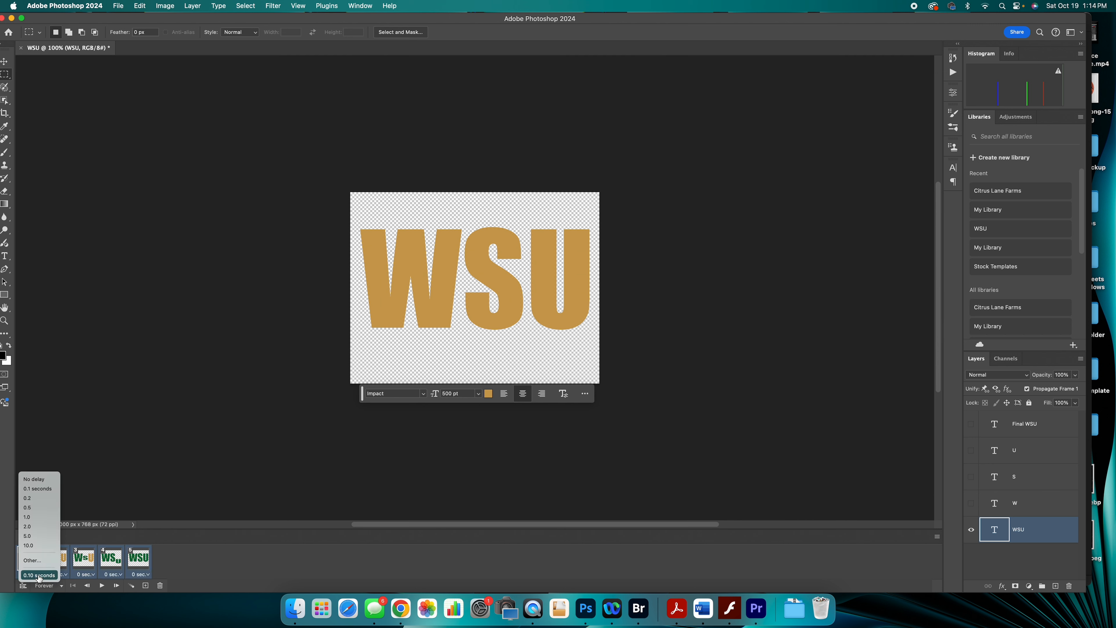
pyautogui.click(39, 497)
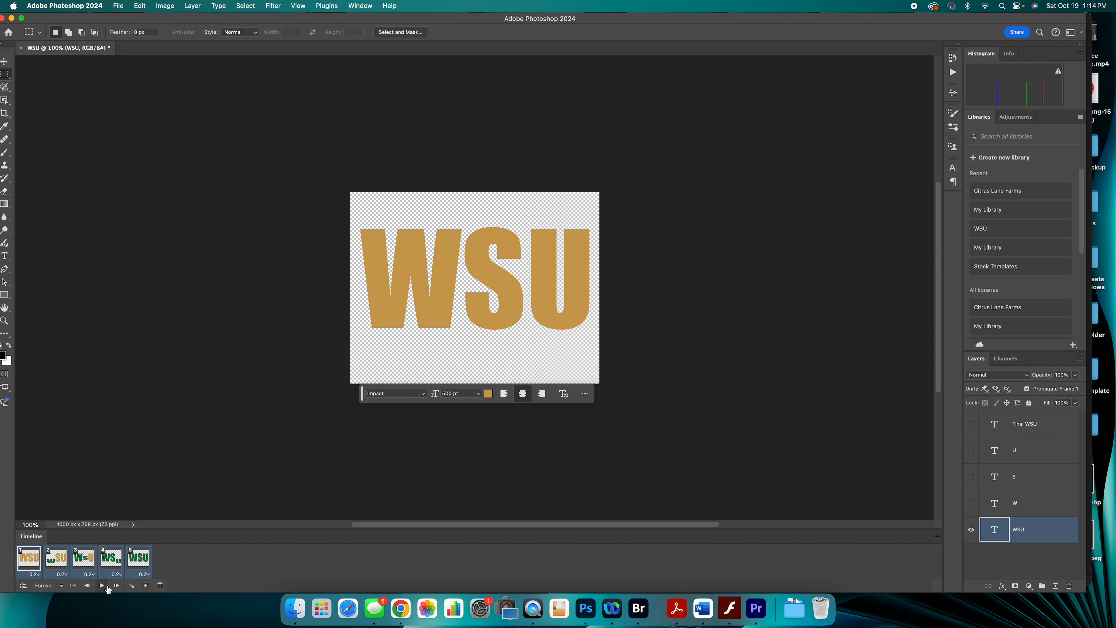
pyautogui.click(105, 586)
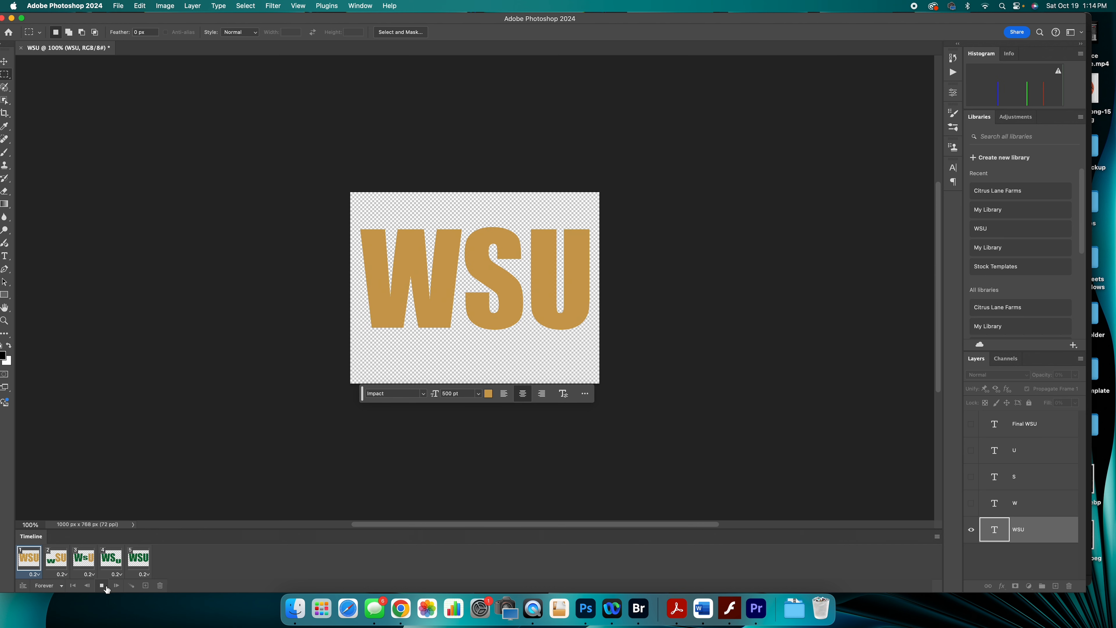
pyautogui.click(105, 586)
# - Select all five frames and duplicate them at the end of the animation
pyautogui.click(29, 563)
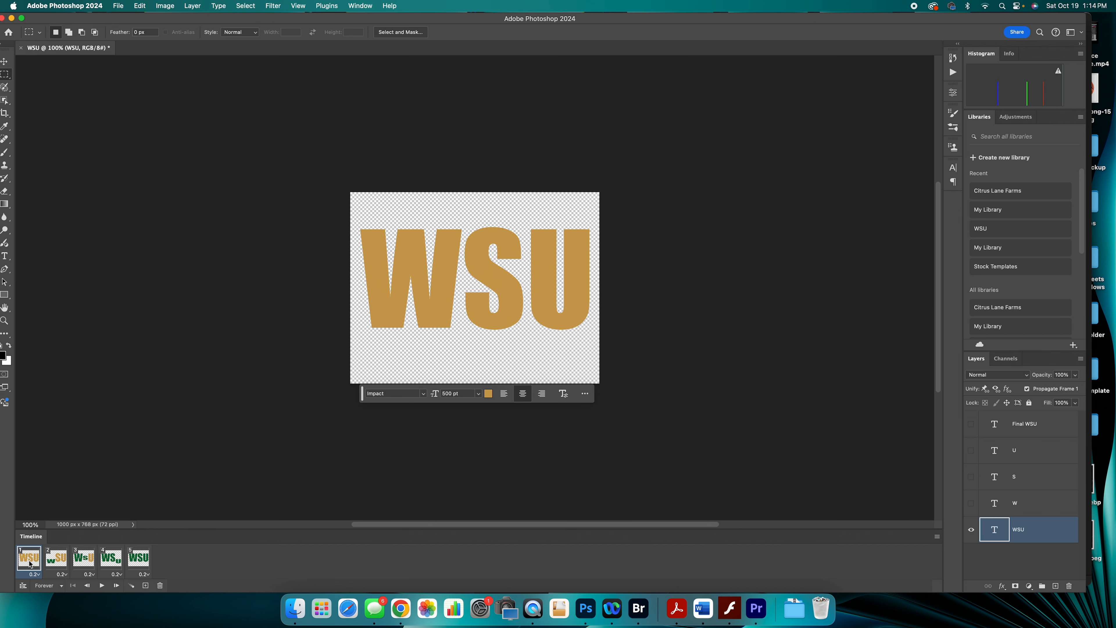
pyautogui.keyDown('shift'); pyautogui.click(139, 562); pyautogui.keyUp('shift')
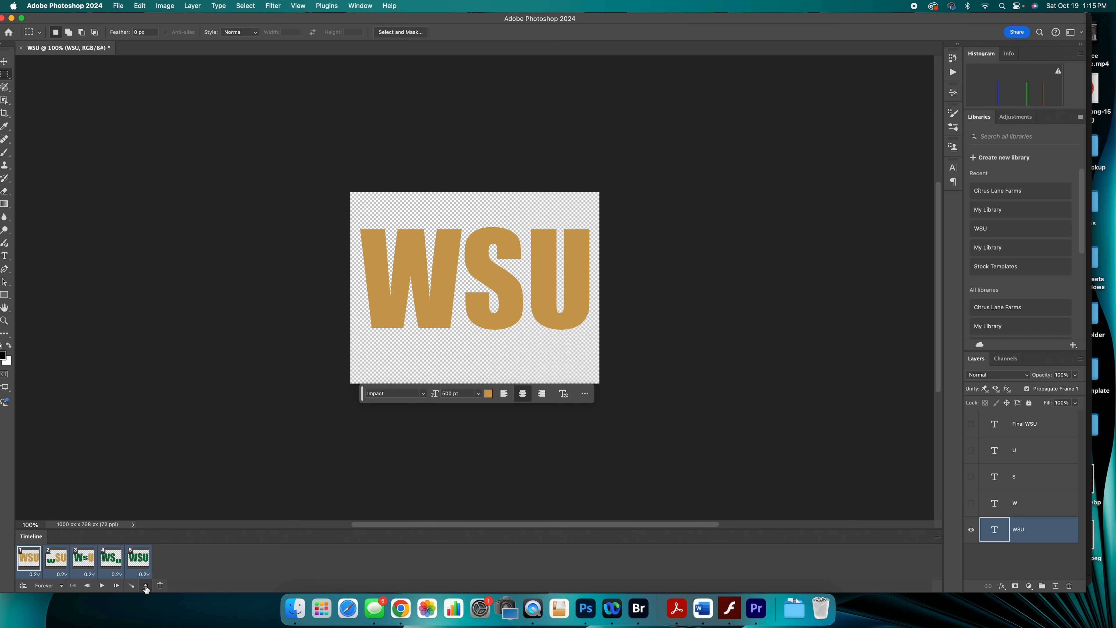
pyautogui.click(151, 566)
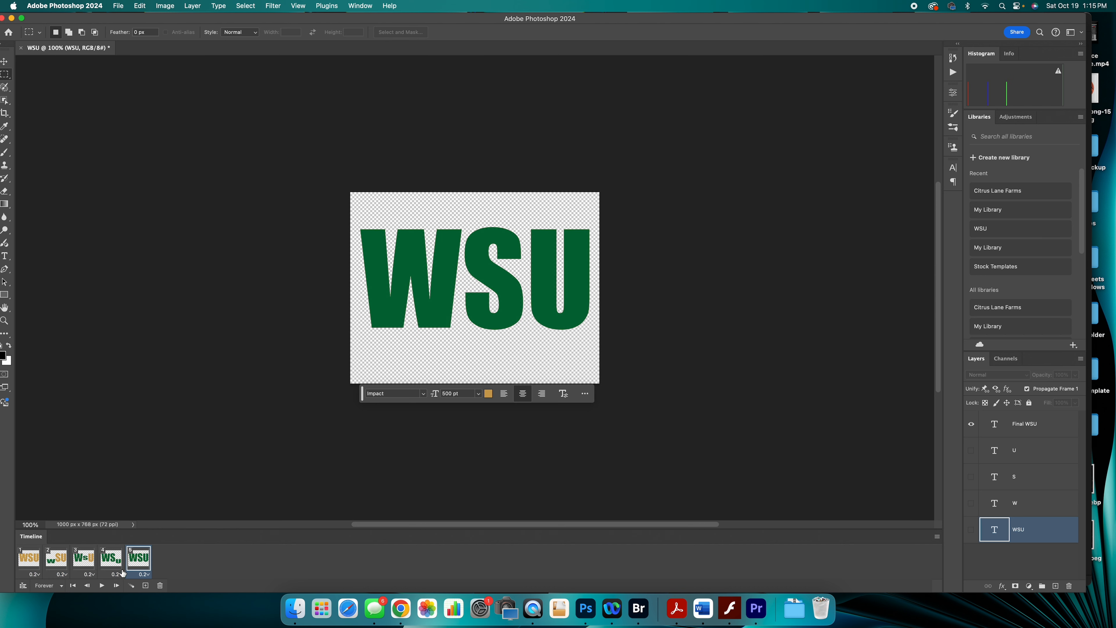
pyautogui.keyDown('shift'); pyautogui.click(20, 564); pyautogui.keyUp('shift')
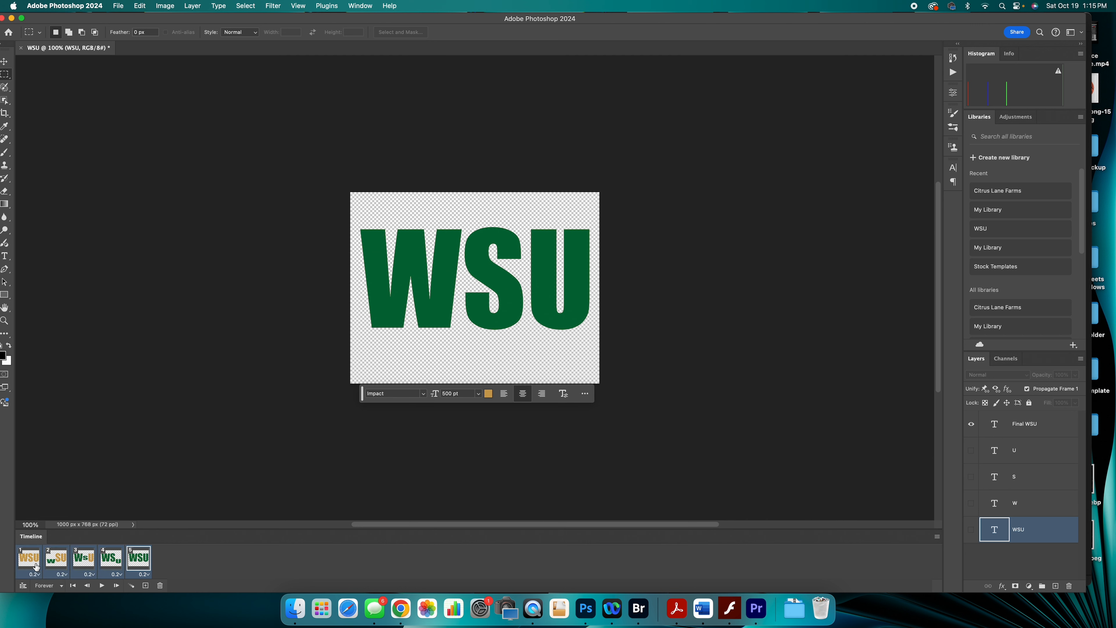
pyautogui.click(145, 586)
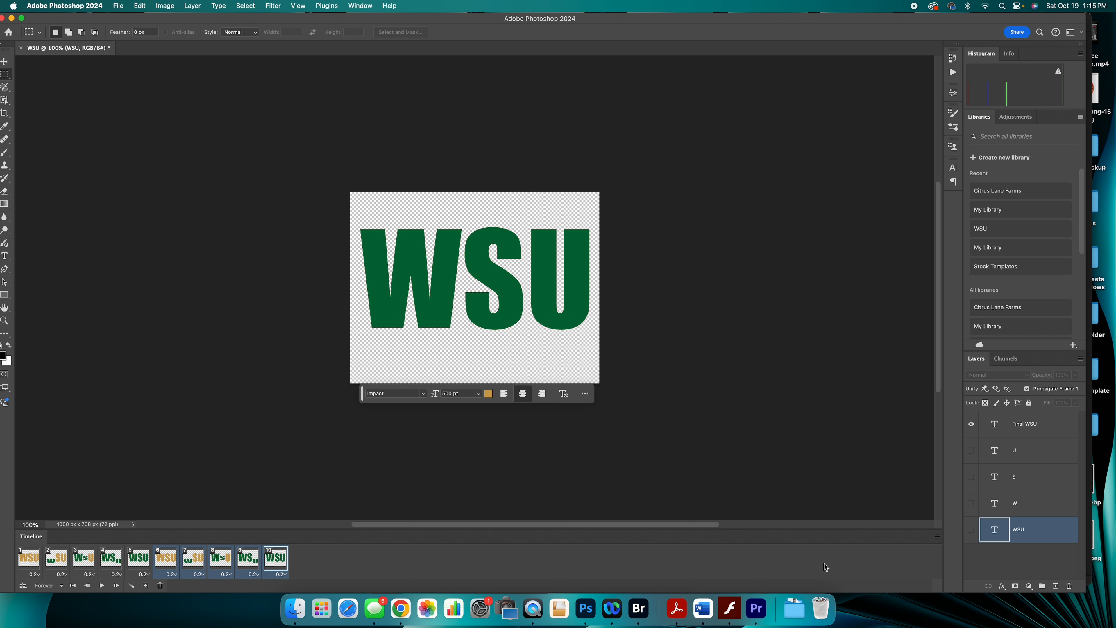
# - Reverse the order of the five duplicated frames and play the animation from the first frame
pyautogui.click(937, 537)
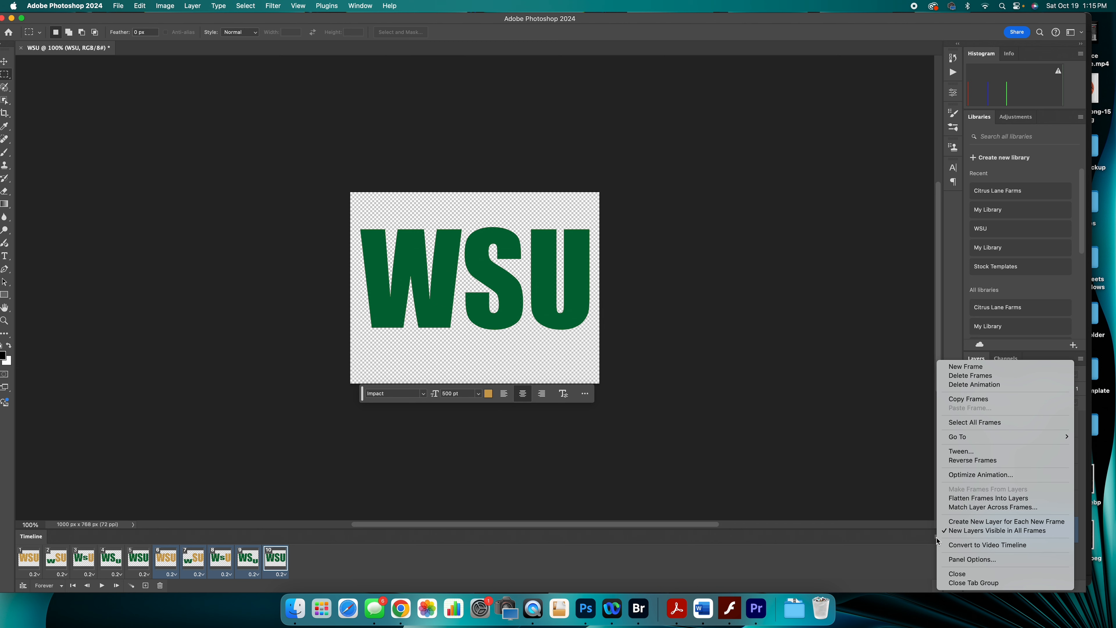
pyautogui.click(978, 461)
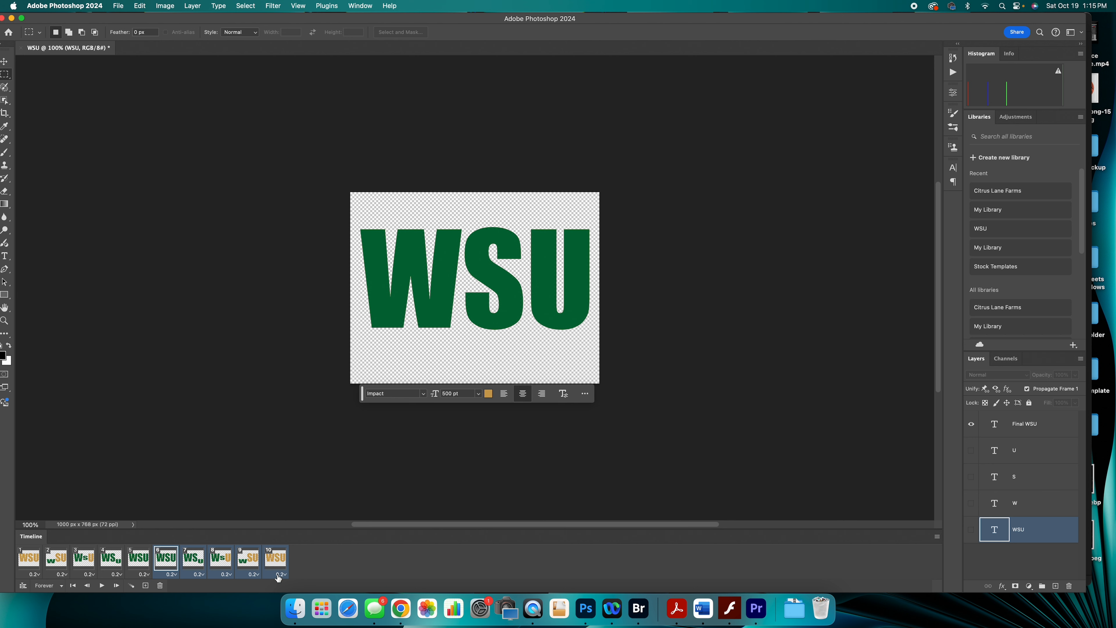
pyautogui.click(25, 563)
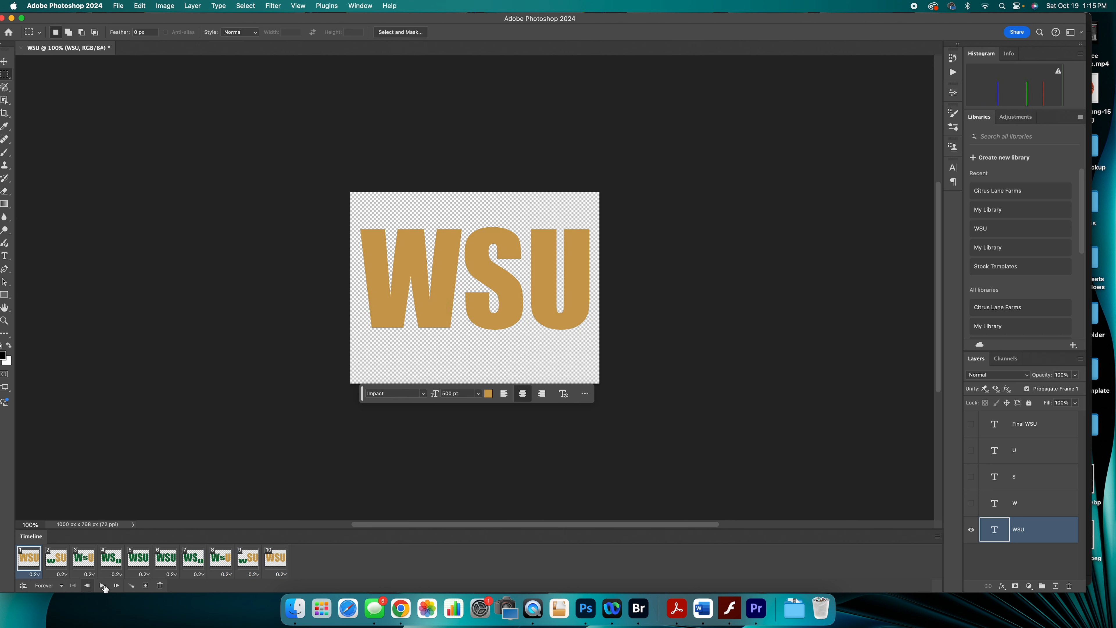
pyautogui.click(104, 586)
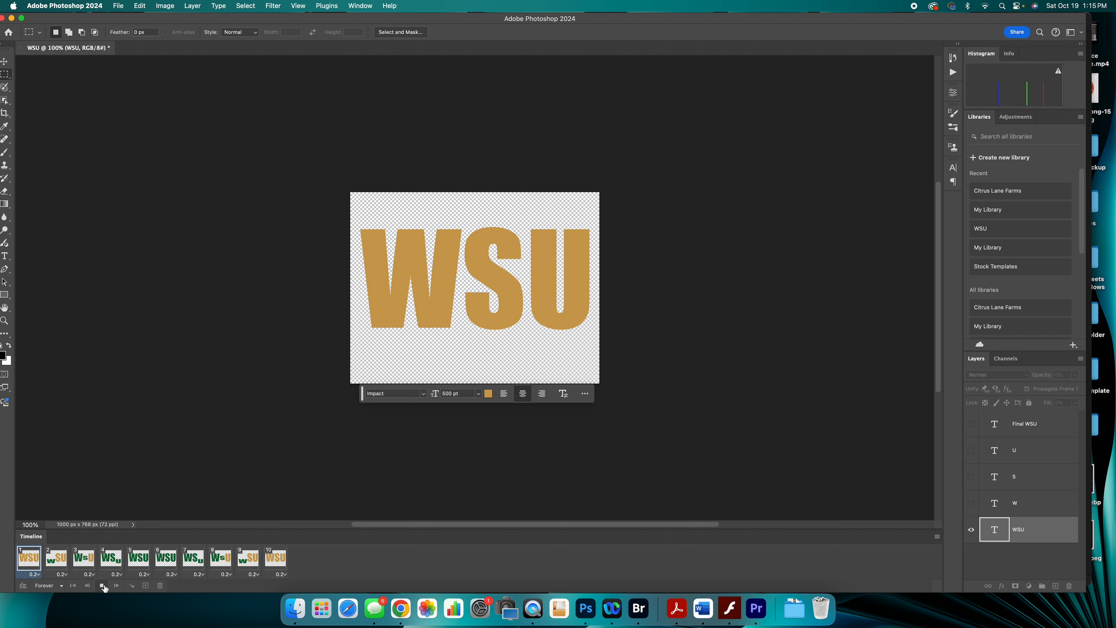
# - Delete frame 6, the repeated all-green WSU frame in the middle of the animation
pyautogui.click(150, 563)
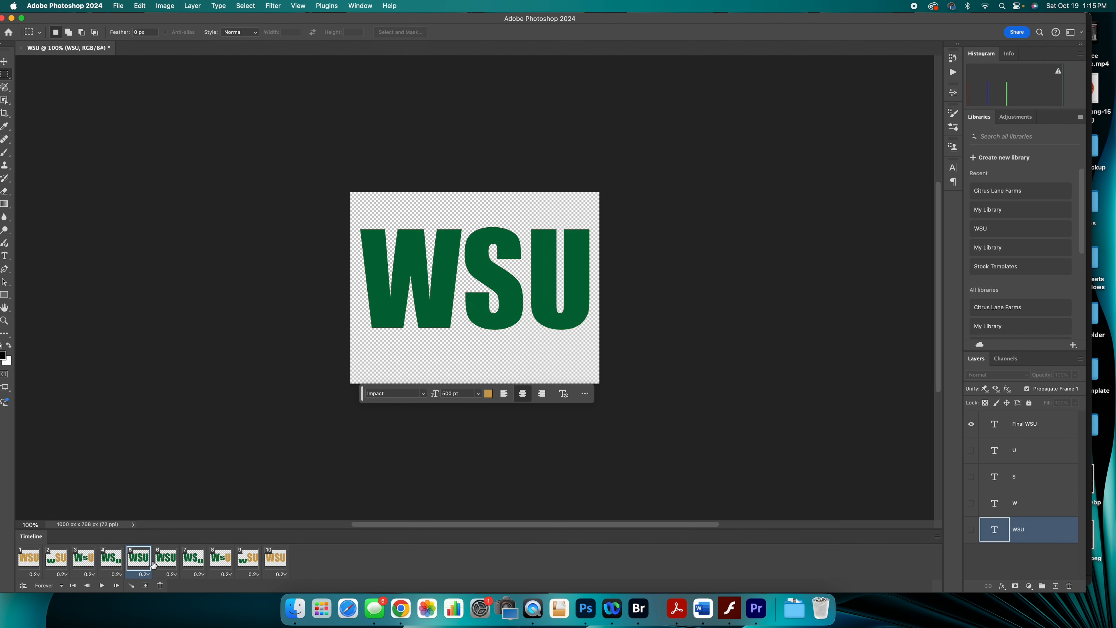
pyautogui.click(174, 562)
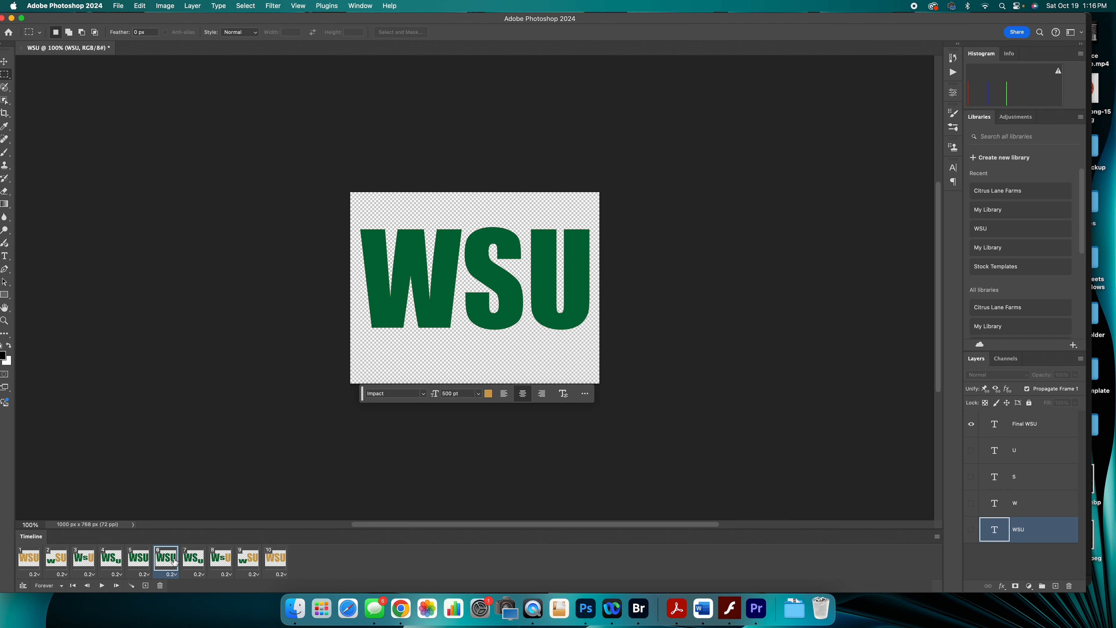
pyautogui.click(160, 585)
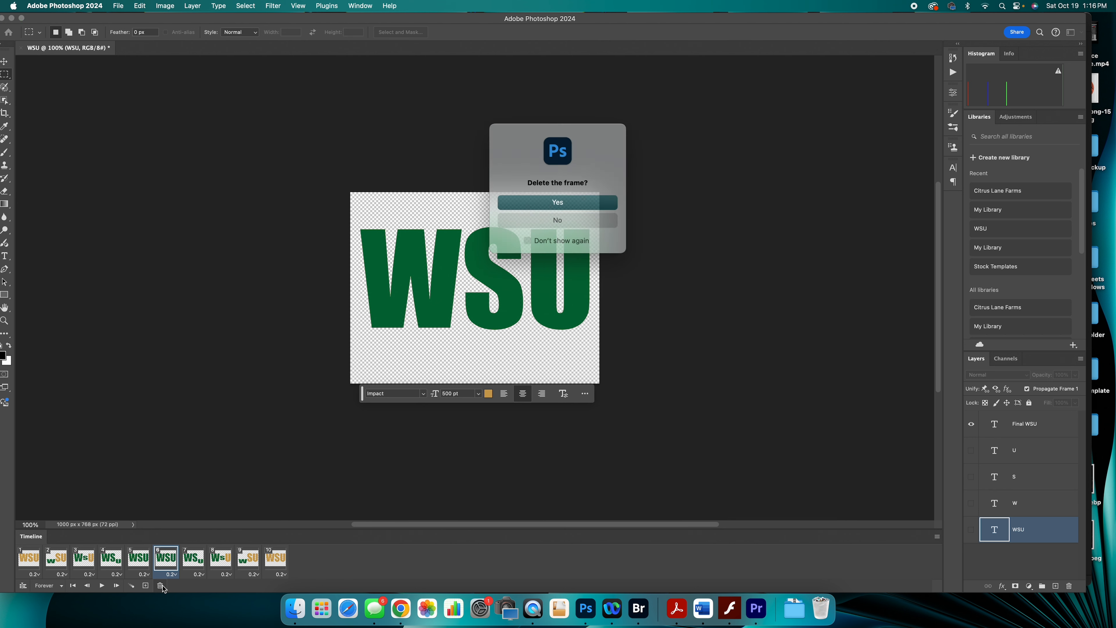
pyautogui.click(567, 201)
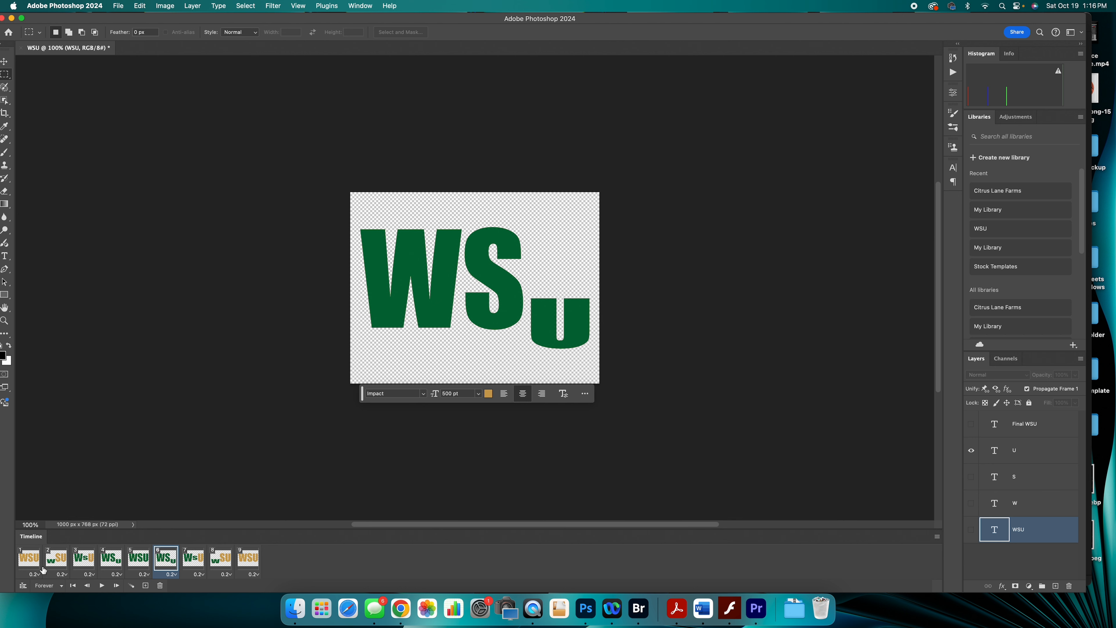
# - Play the animation from the first frame to check the loop, and stop it
pyautogui.click(30, 564)
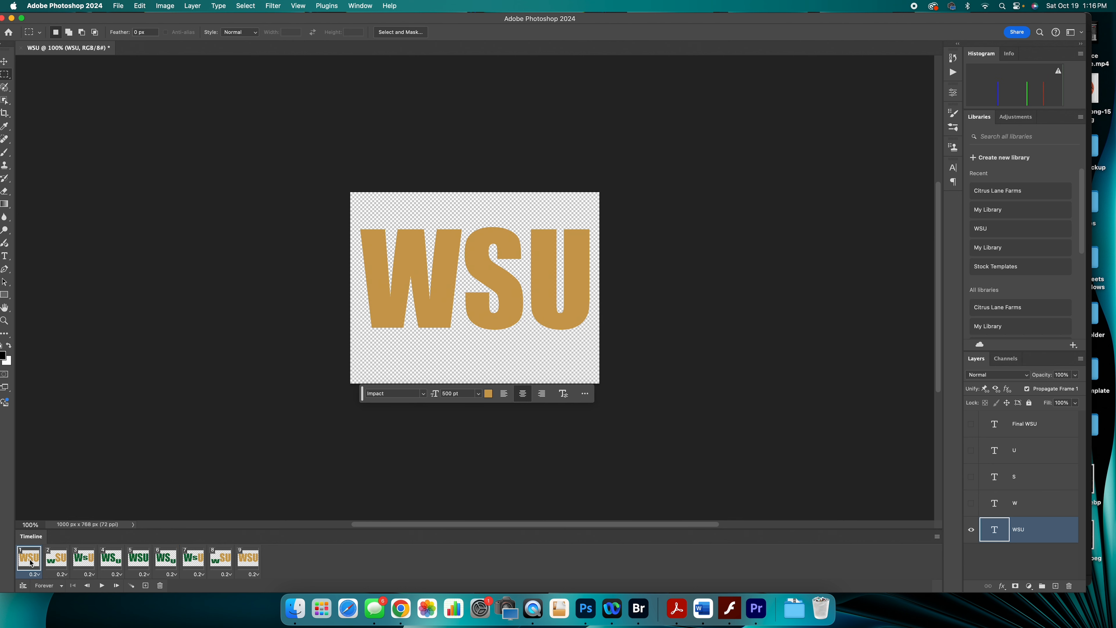
pyautogui.click(101, 585)
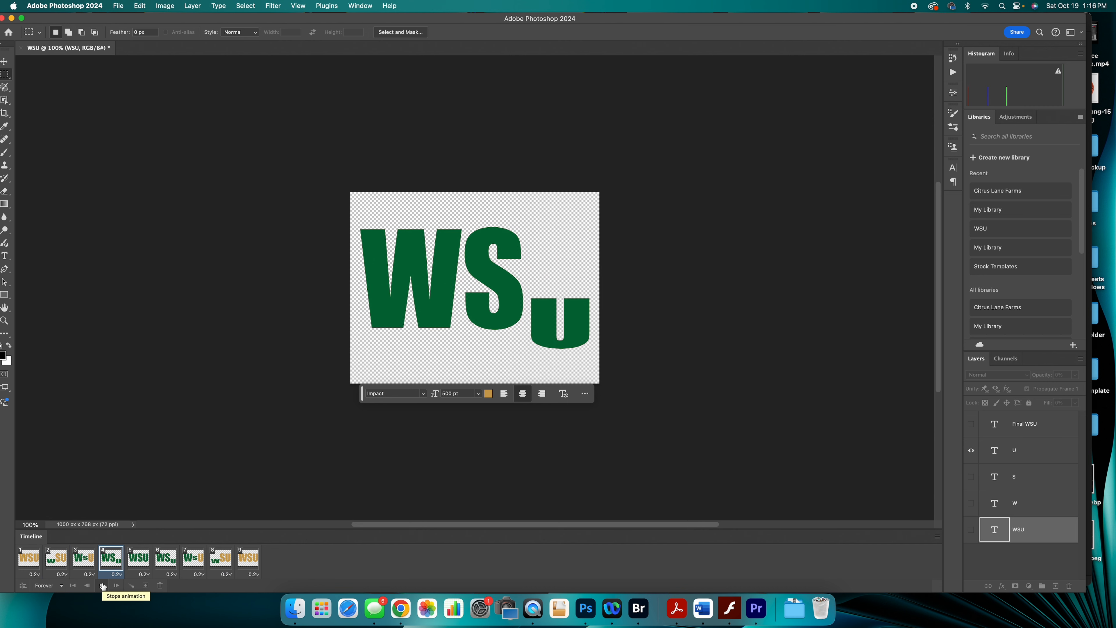
pyautogui.hscroll(-5, 103, 586)
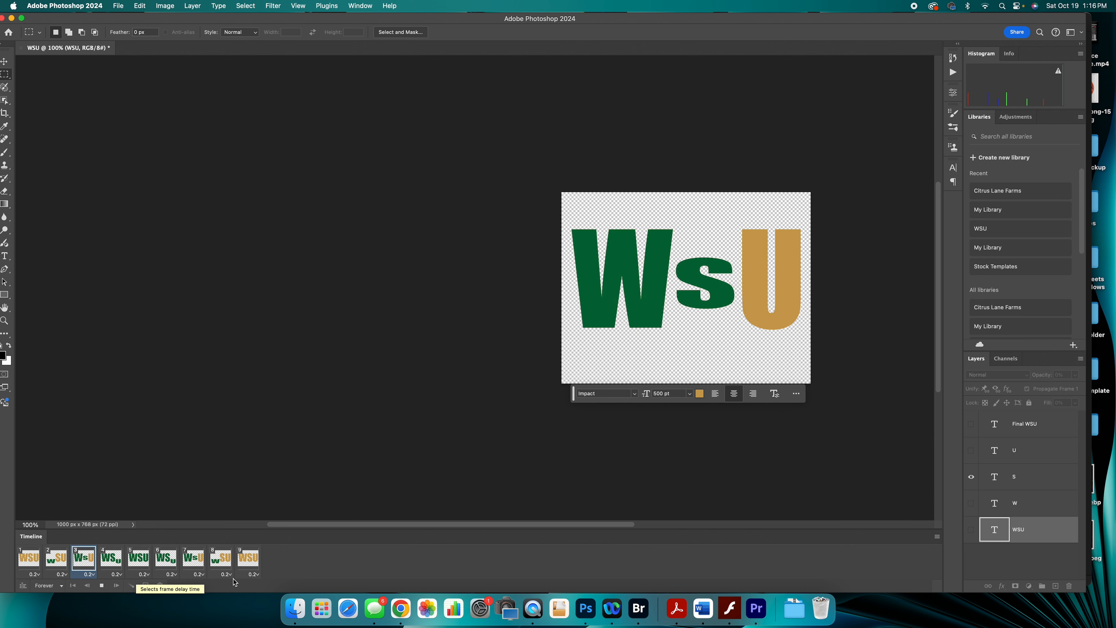
pyautogui.click(102, 585)
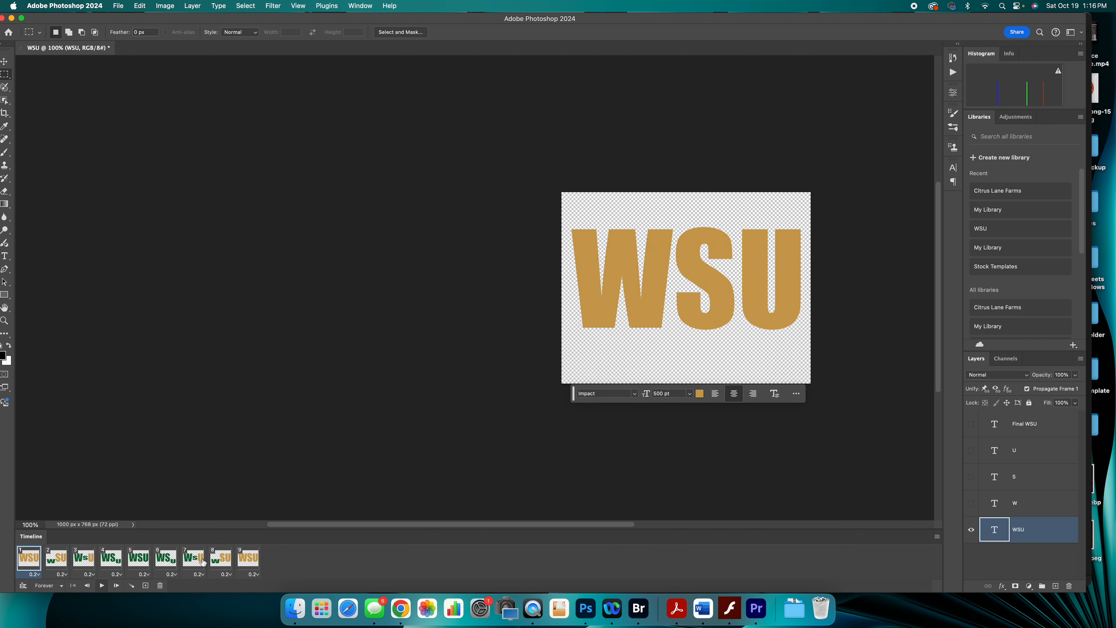
# - Delete frame 9, the repeated all-gold WSU frame at the end, and play the animation from the first frame
pyautogui.click(243, 564)
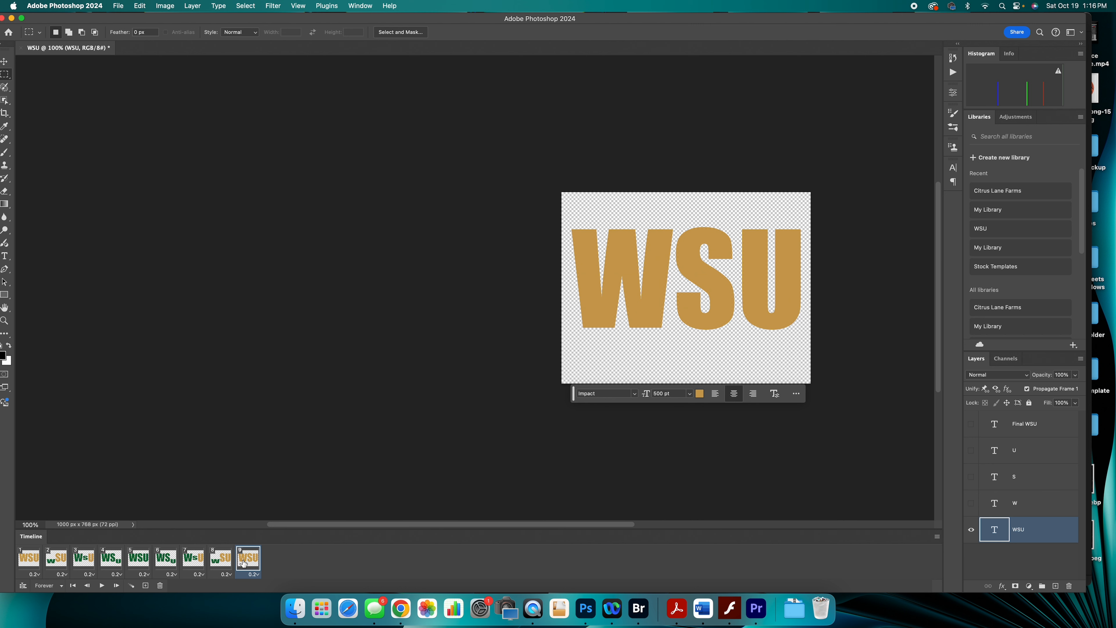
pyautogui.click(160, 585)
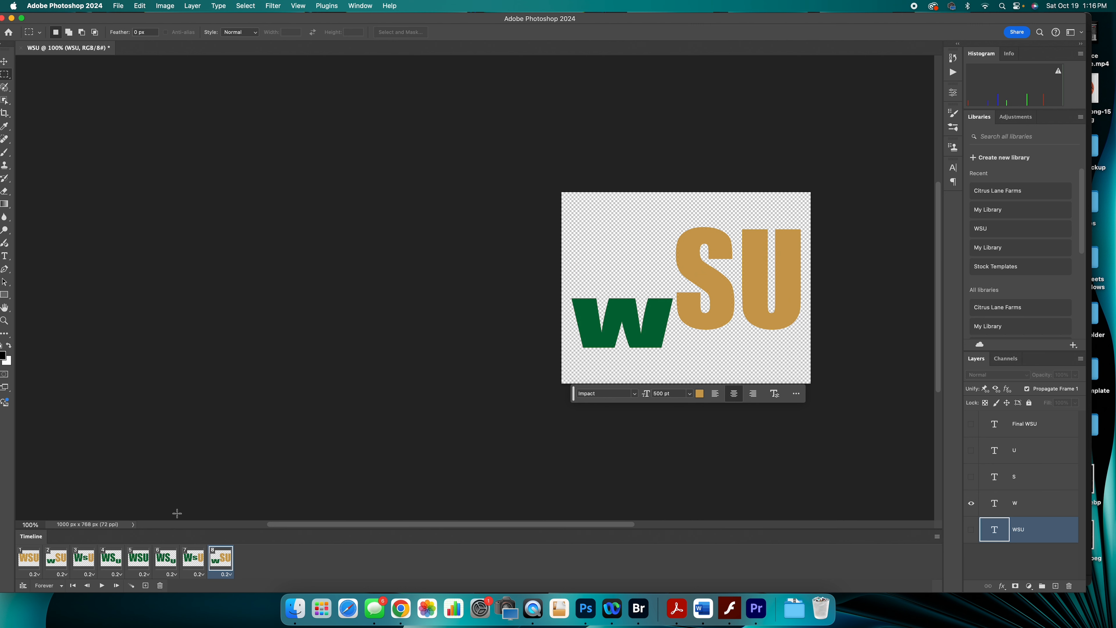
pyautogui.click(26, 564)
pyautogui.click(103, 587)
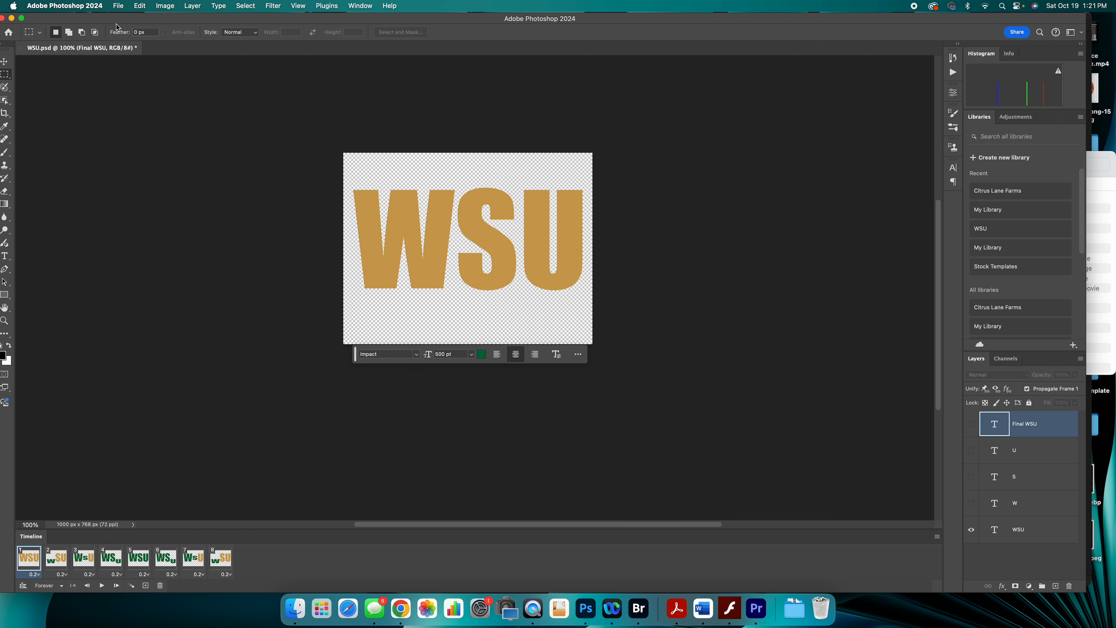
# - Set the animation's looping option to Forever
pyautogui.click(119, 6)
pyautogui.click(41, 586)
pyautogui.click(50, 588)
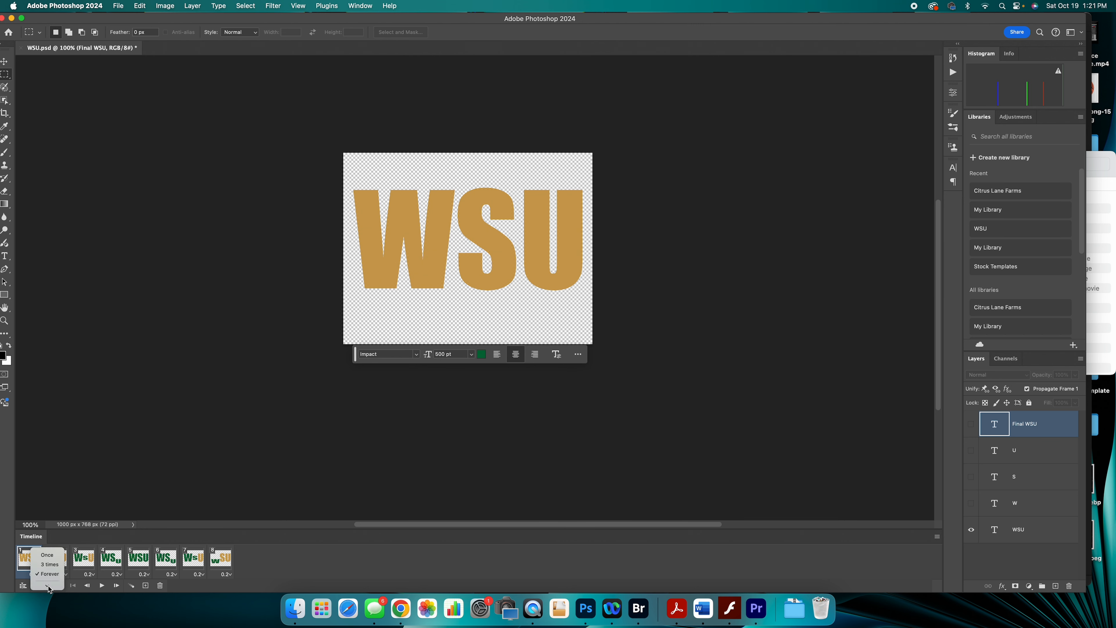
pyautogui.click(55, 569)
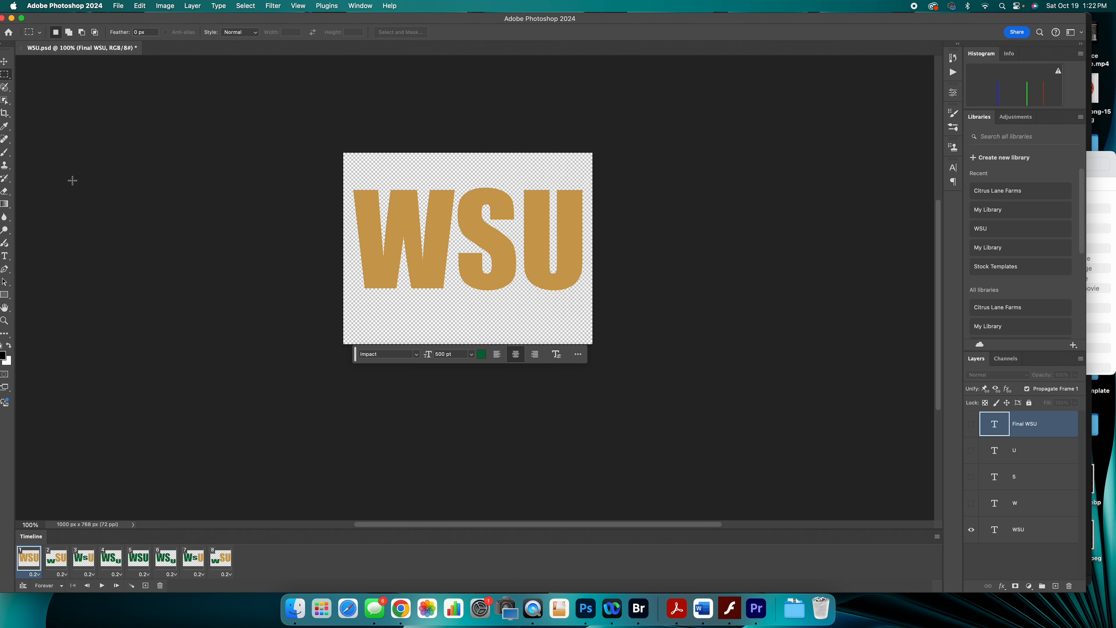
# - Open the Save for Web (Legacy) export with GIF as the file format and preview the animation there
pyautogui.click(123, 7)
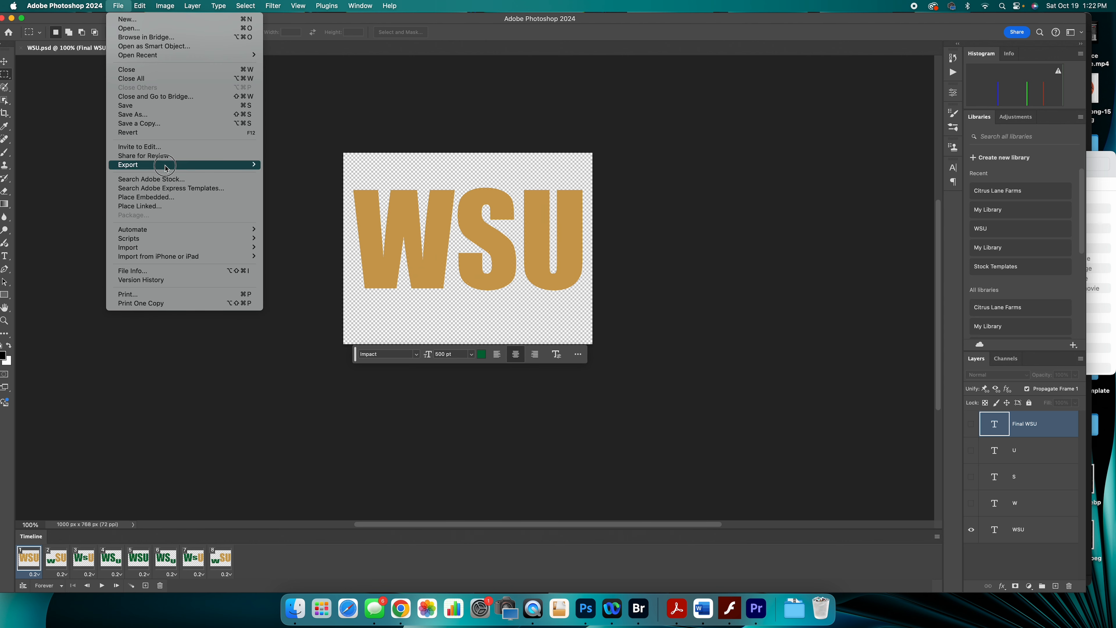
pyautogui.moveTo(167, 166)
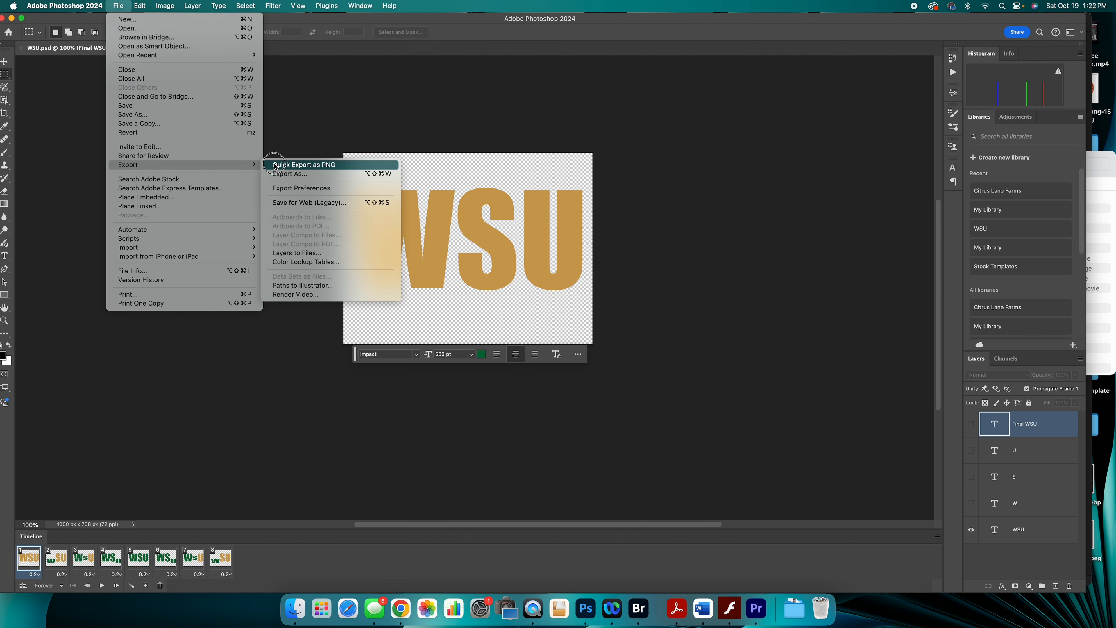
pyautogui.click(330, 207)
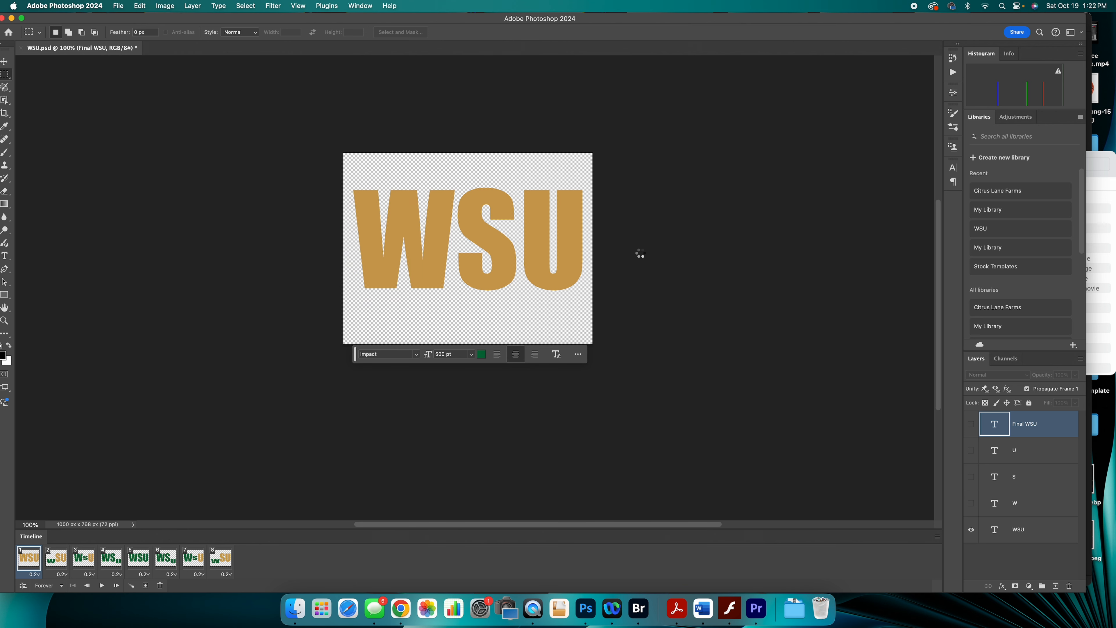
pyautogui.click(579, 146)
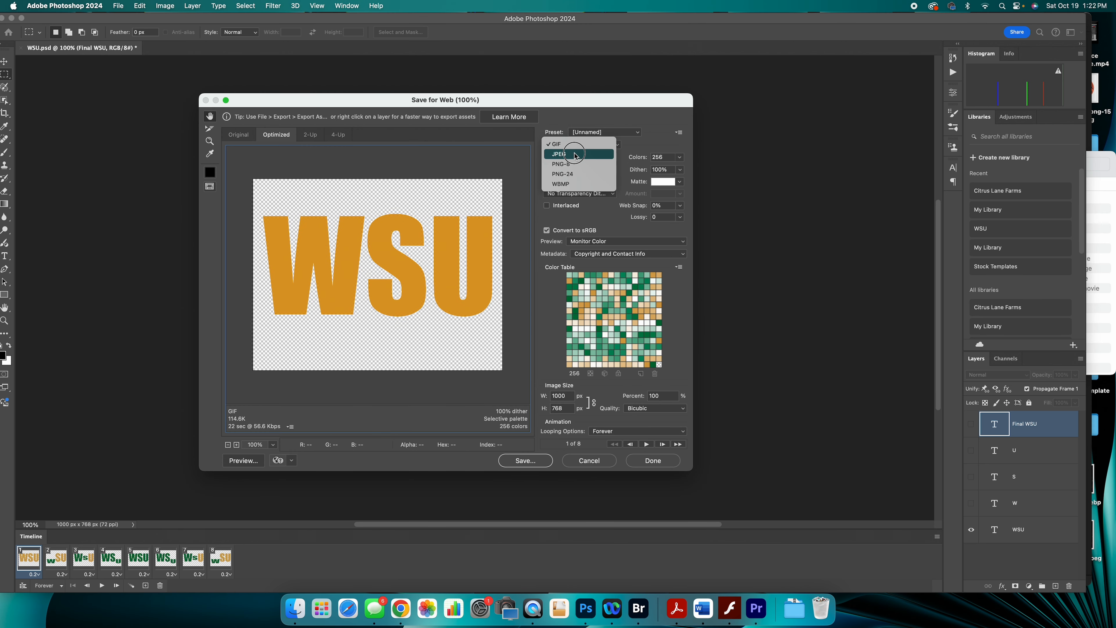
pyautogui.click(576, 156)
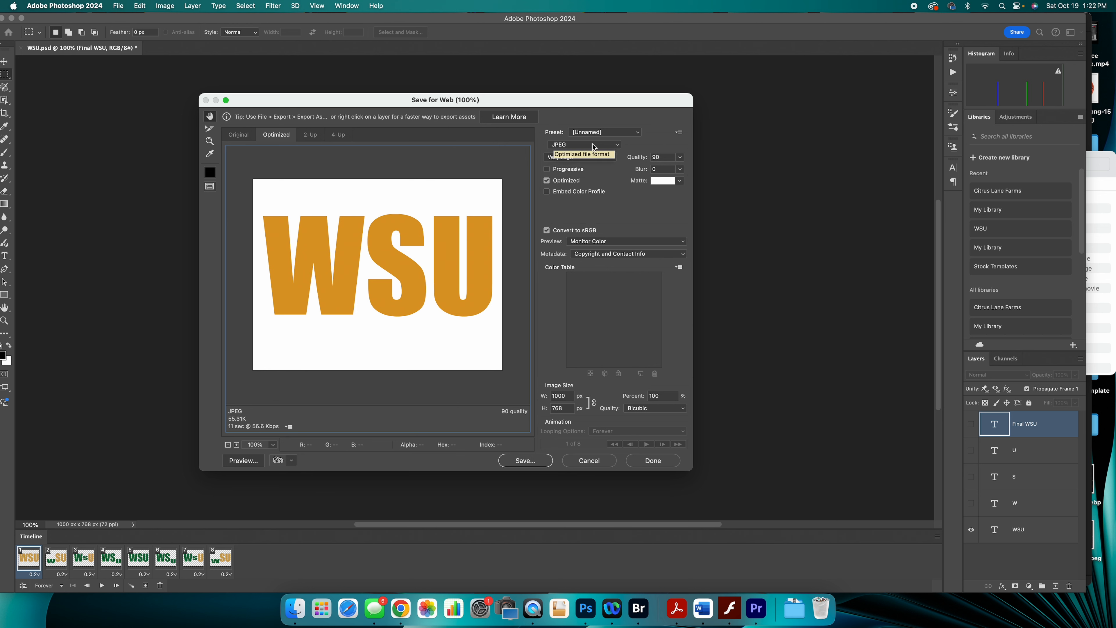
pyautogui.click(593, 146)
pyautogui.click(591, 134)
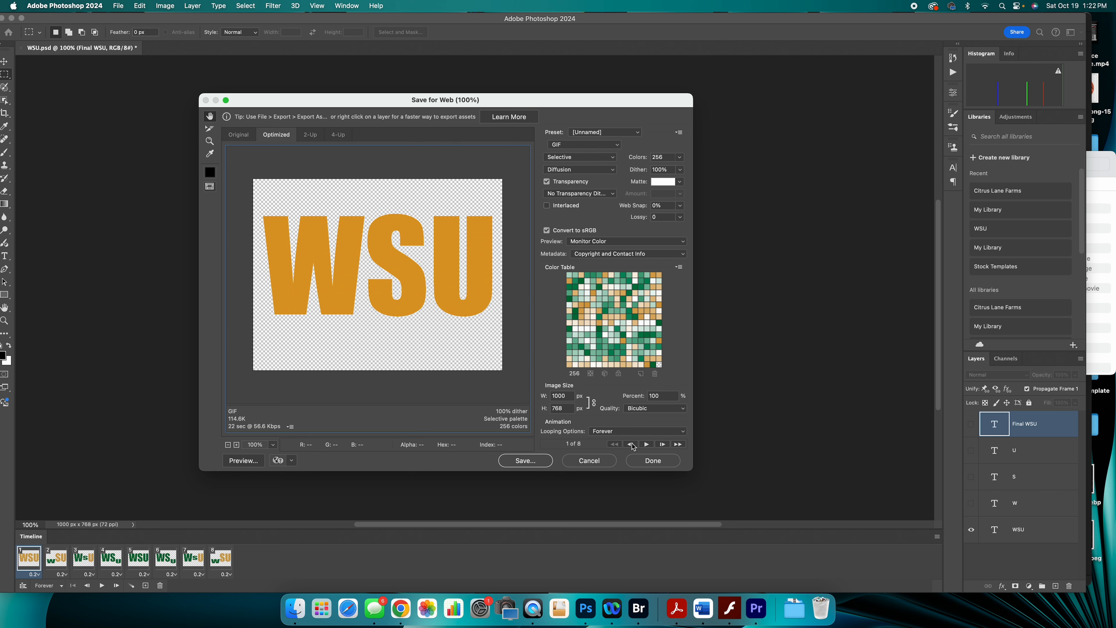
pyautogui.click(645, 445)
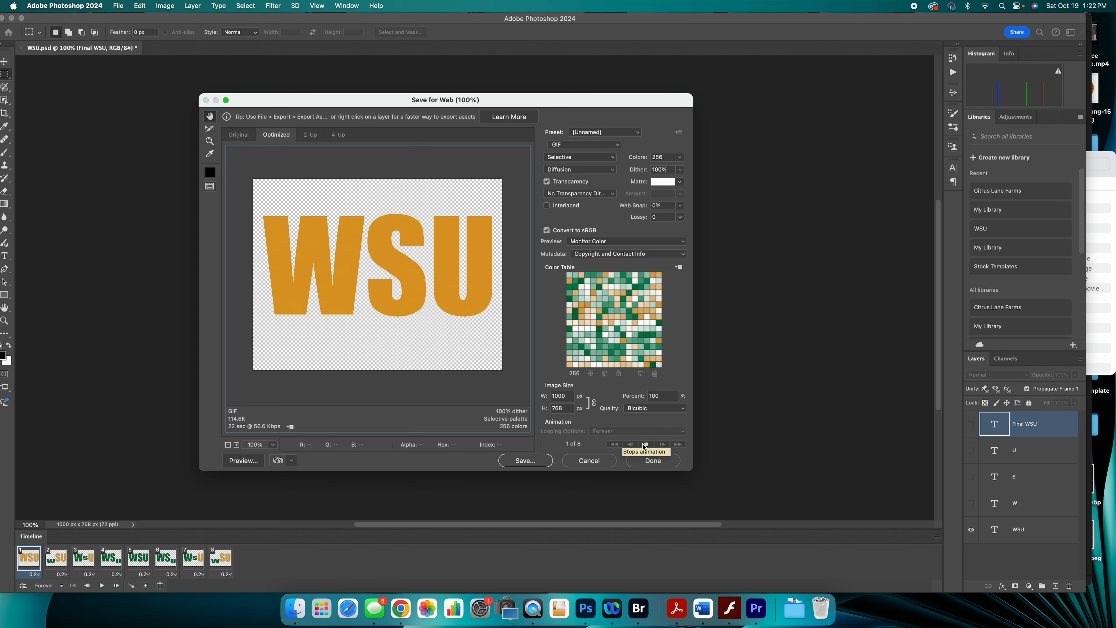
pyautogui.click(645, 445)
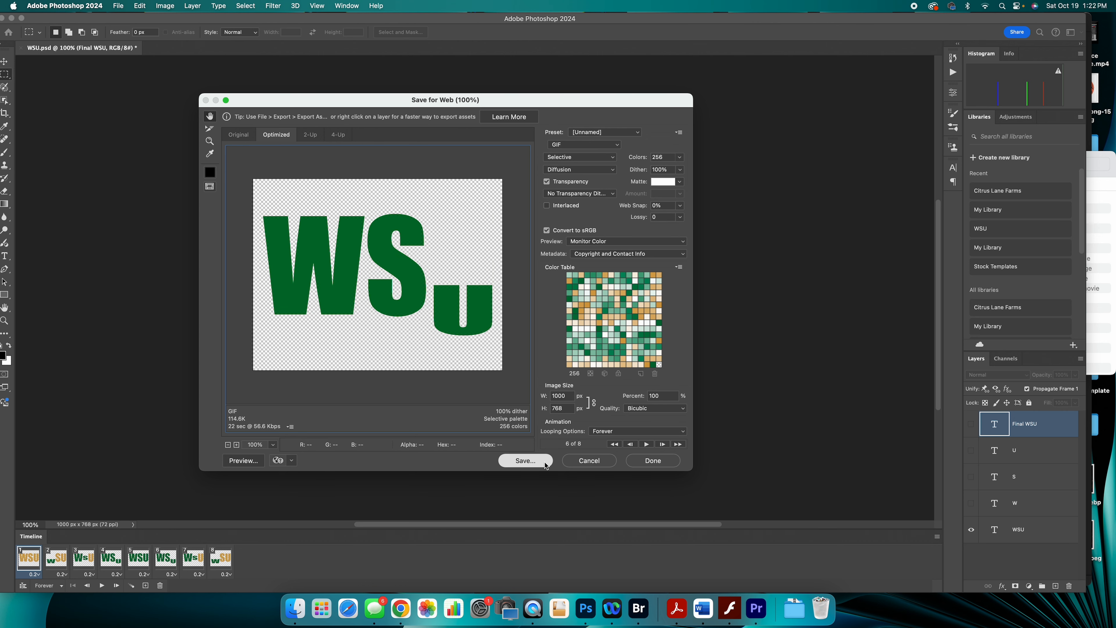
# - Save the GIF to the Desktop, named WSU plus the author's last and first name, replacing the existing file
pyautogui.click(525, 461)
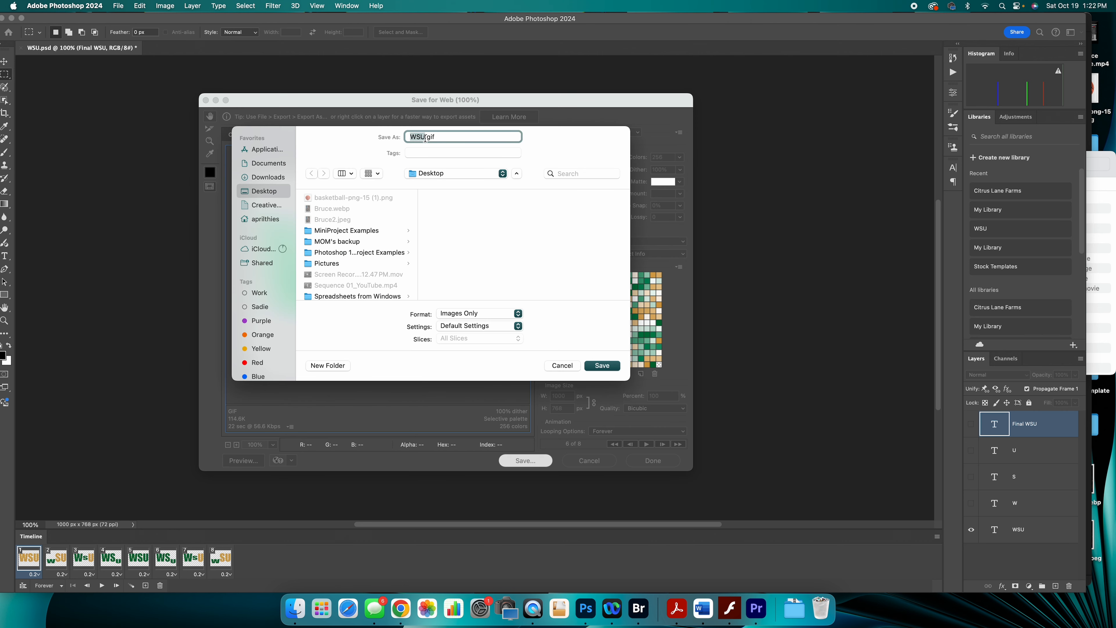
pyautogui.write('THiesAPril')
pyautogui.press('BackSpace')
pyautogui.press('BackSpace')
pyautogui.press('BackSpace')
pyautogui.press('BackSpace')
pyautogui.press('BackSpace')
pyautogui.press('BackSpace')
pyautogui.press('BackSpace')
pyautogui.press('BackSpace')
pyautogui.press('BackSpace')
pyautogui.write('hiesApril')
pyautogui.click(592, 371)
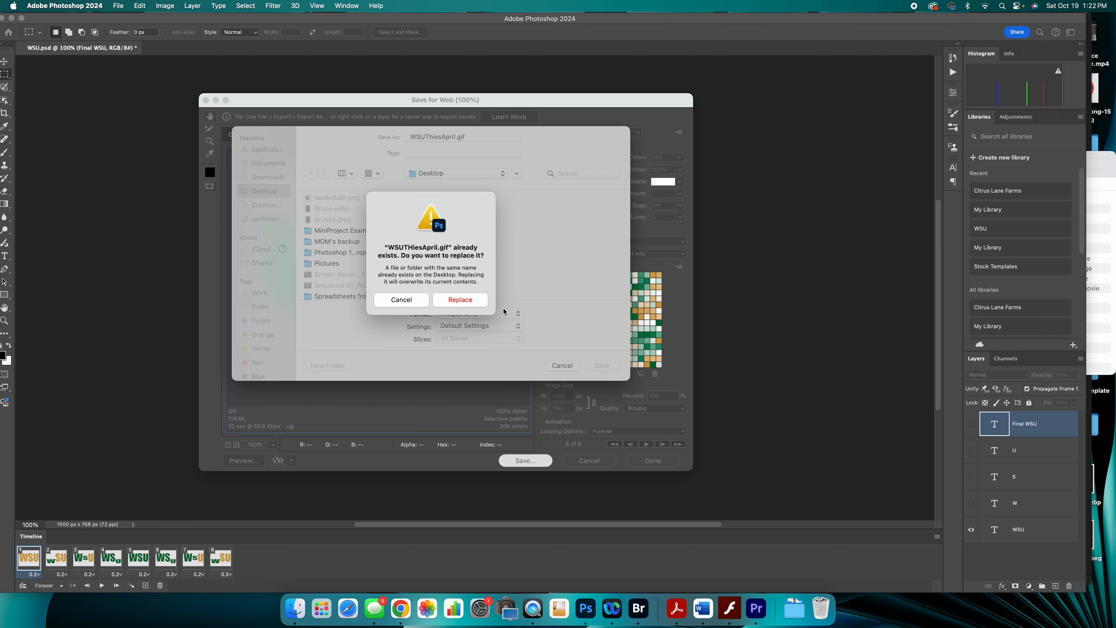
pyautogui.click(467, 306)
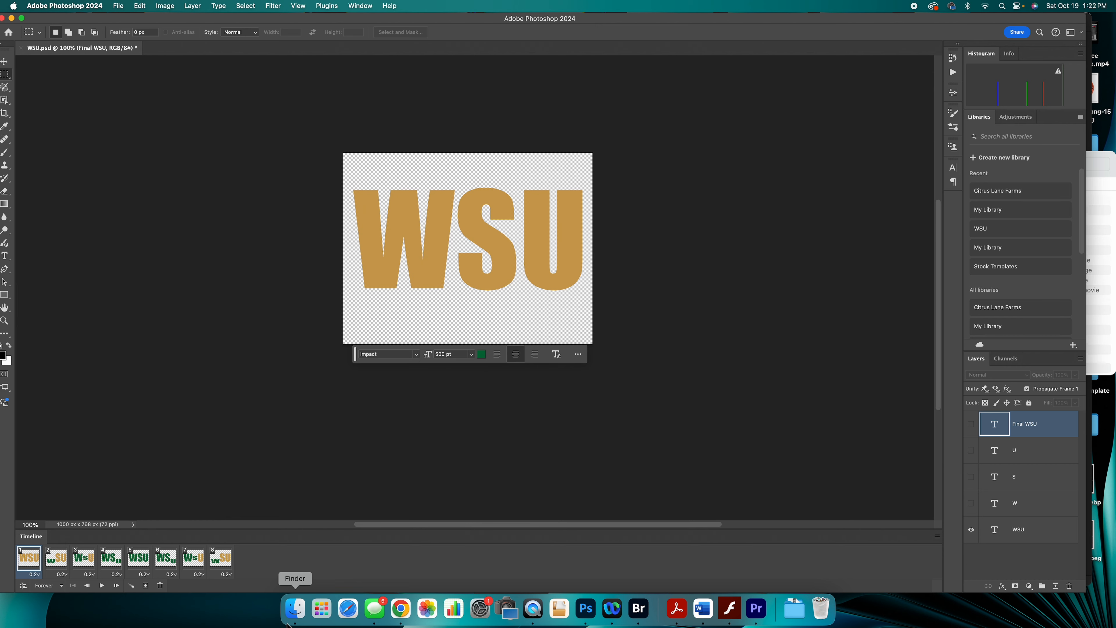
# - Switch to Finder, open the exported GIF from the Desktop in Google Chrome to check it, and close the browser window
pyautogui.click(295, 608)
pyautogui.rightClick(443, 82)
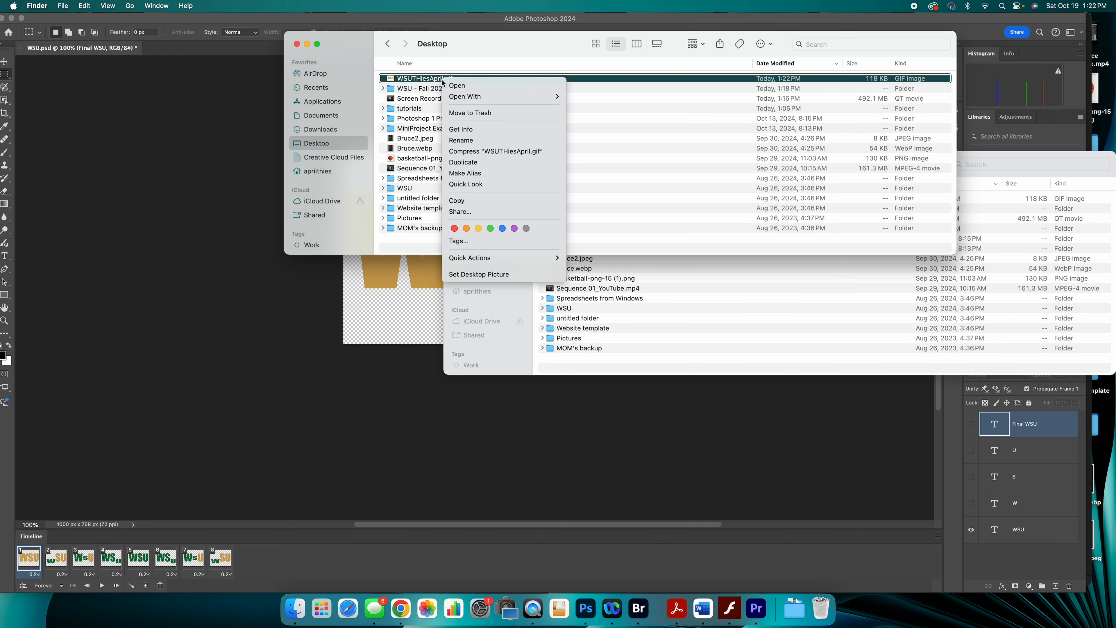
pyautogui.moveTo(464, 97)
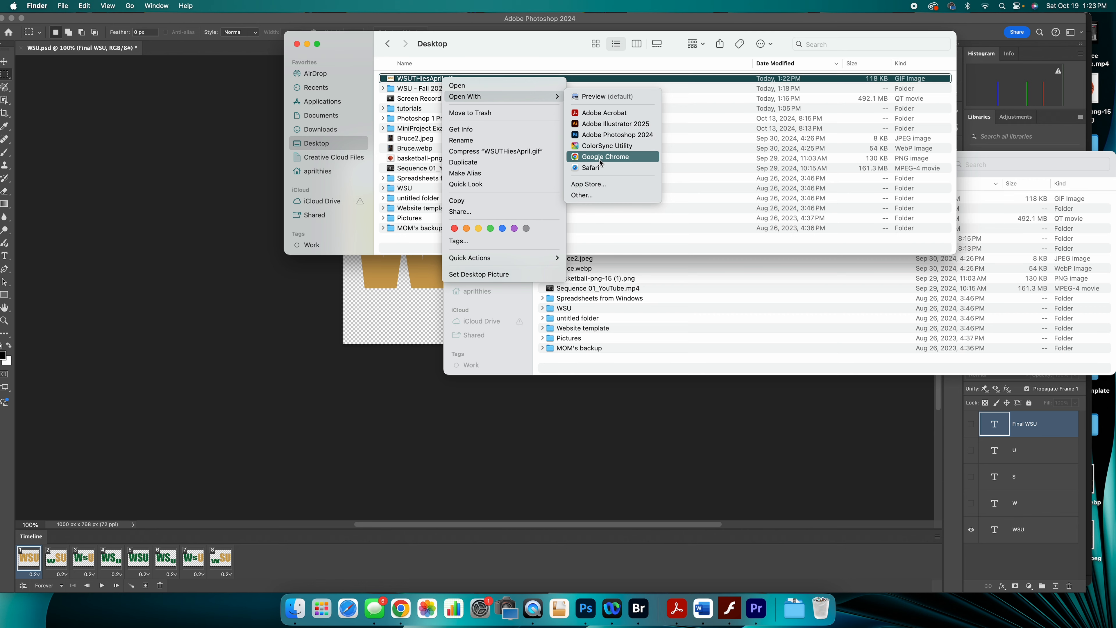
pyautogui.click(588, 161)
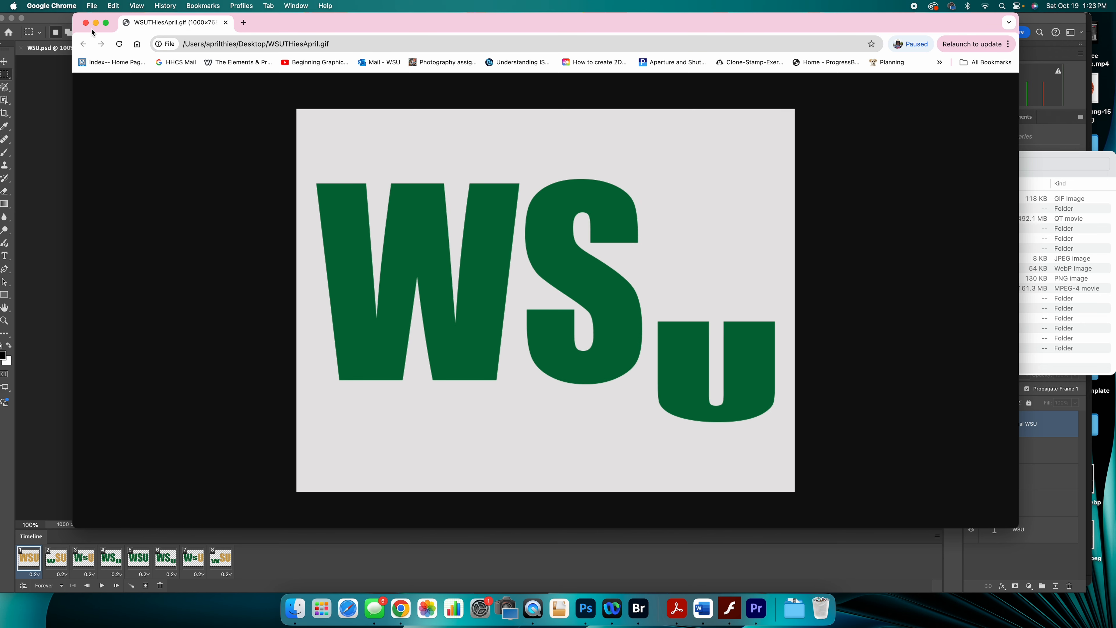
pyautogui.click(86, 23)
pyautogui.click(209, 219)
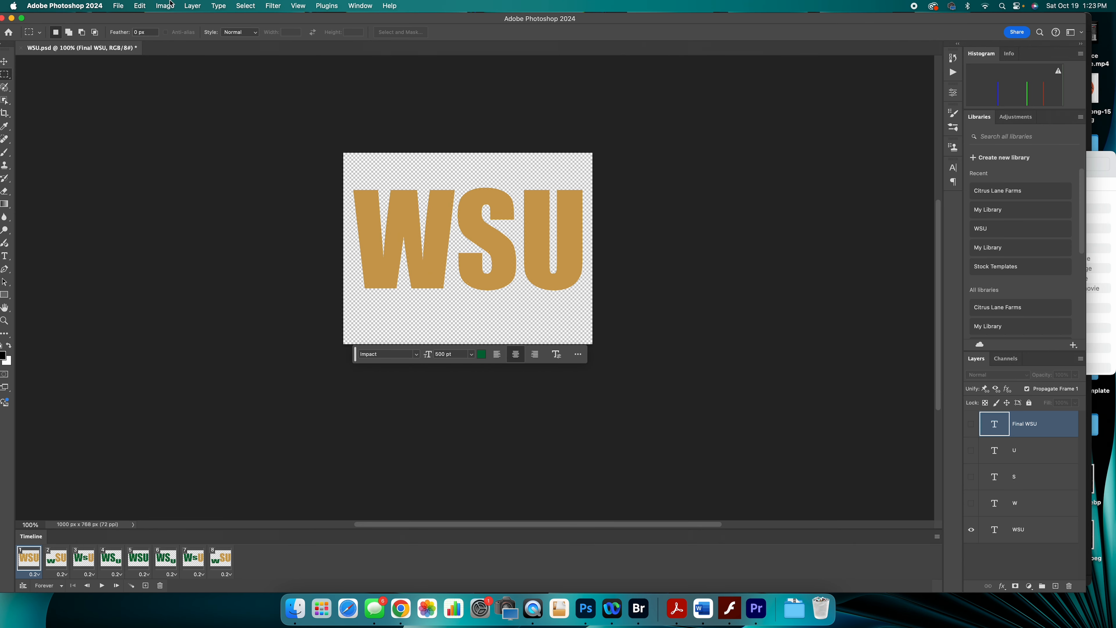